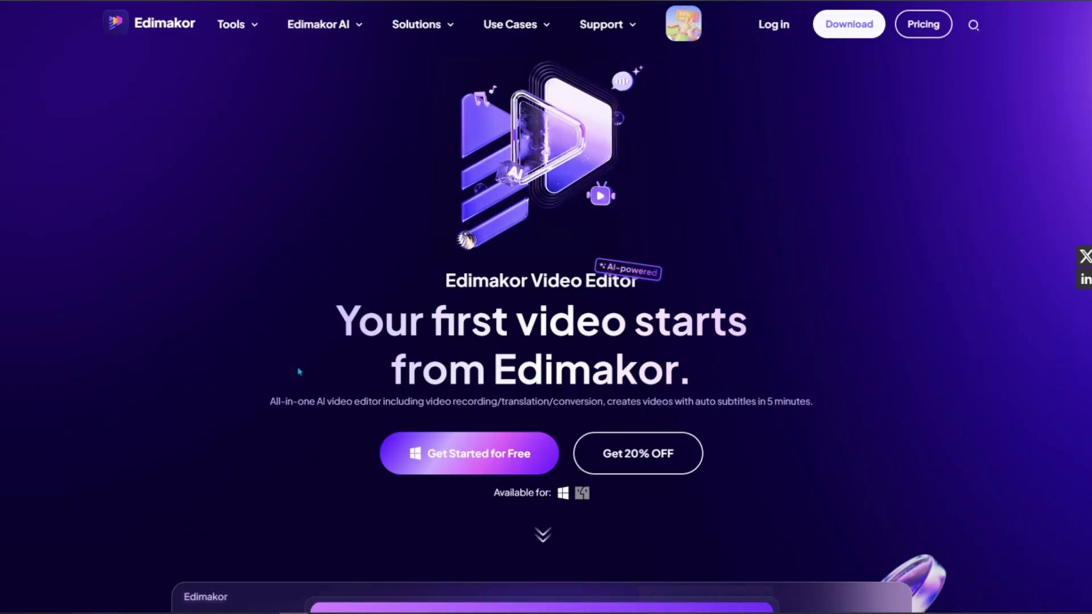
Step: Browse the HitPaw Edimakor web page, scrolling through its content
scroll(300, 372, "down", 5)
scroll(300, 372, "down", 10)
scroll(300, 371, "down", 4)
scroll(300, 371, "up", 4)
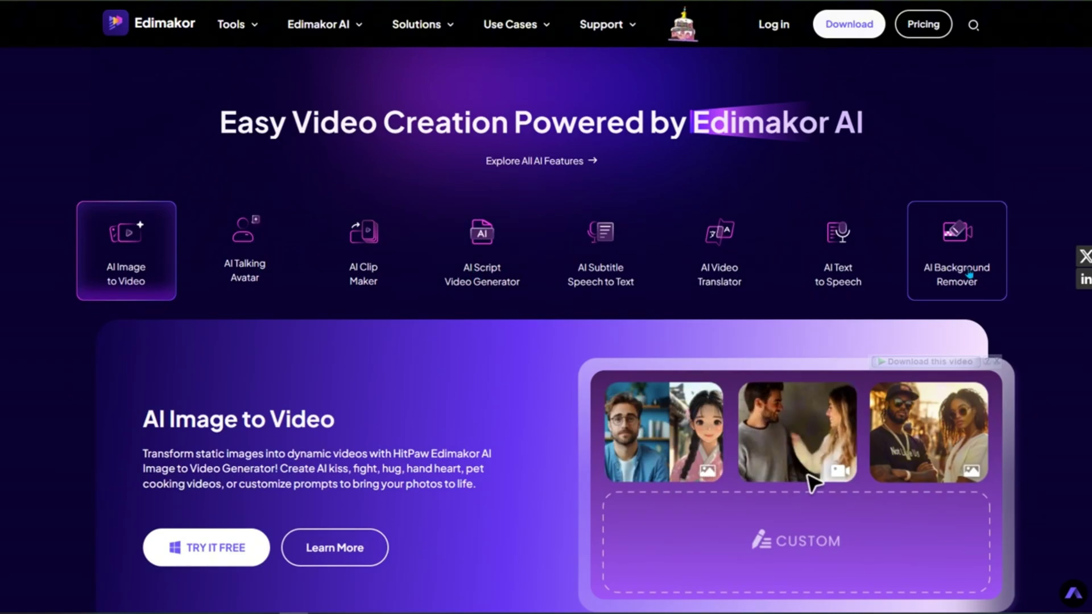
scroll(862, 373, "down", 5)
scroll(862, 373, "down", 10)
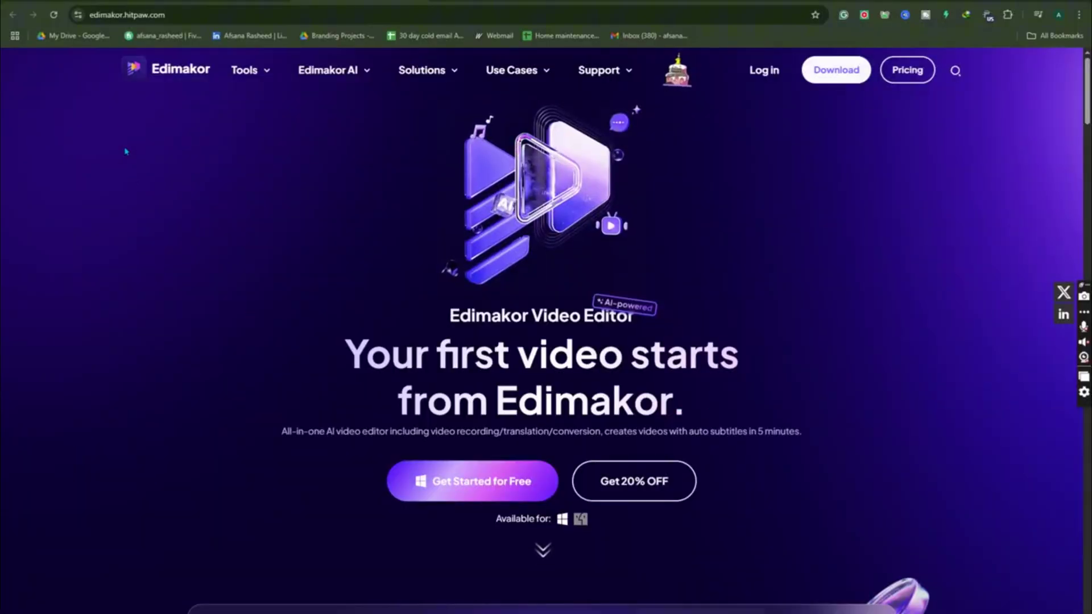
left_click(91, 14)
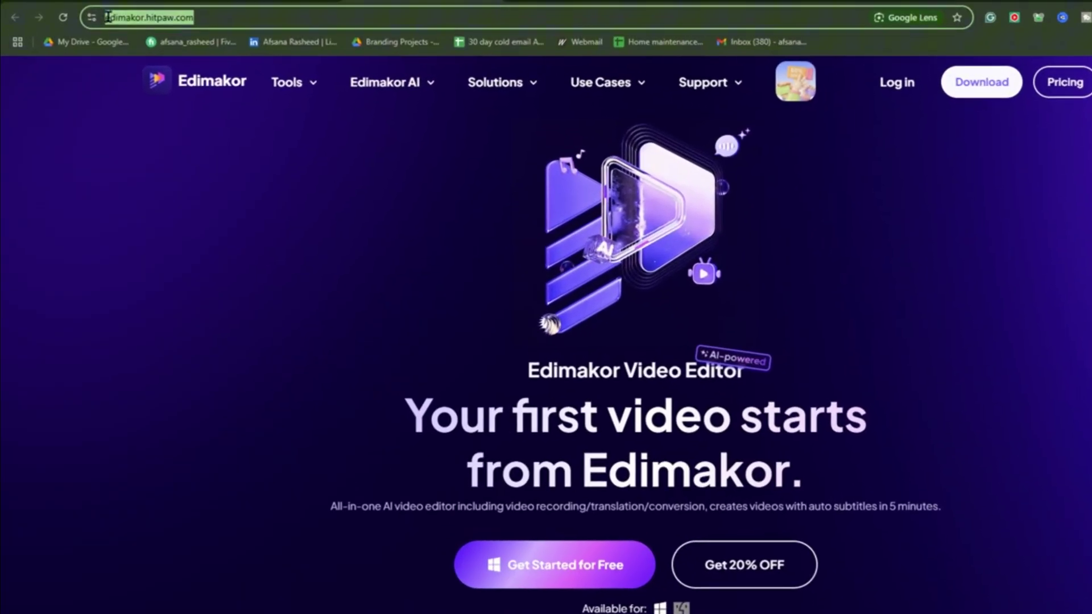
left_click(193, 14)
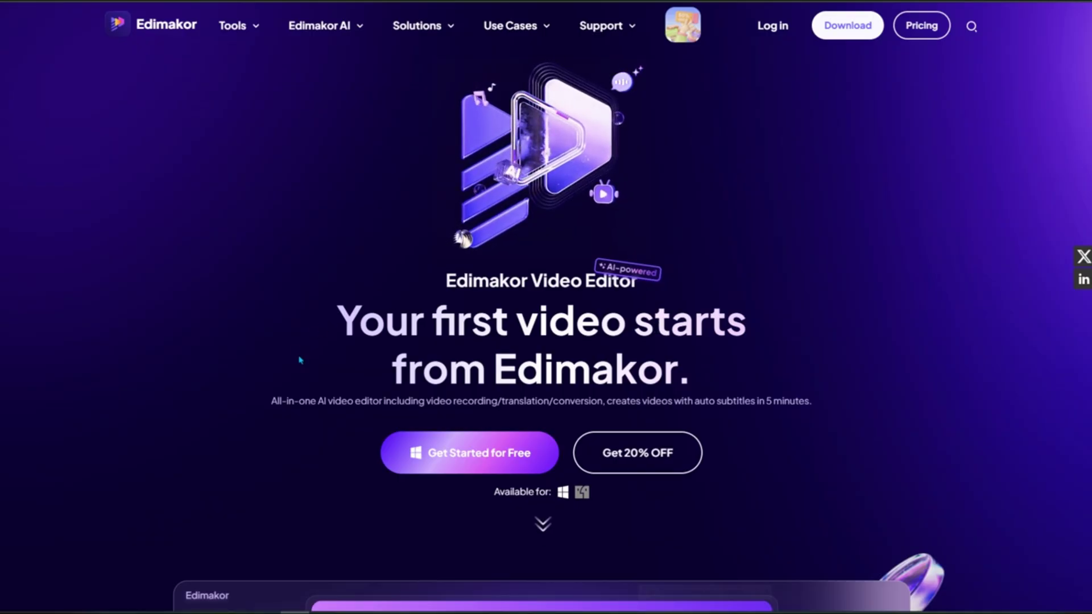
scroll(301, 371, "down", 6)
scroll(300, 371, "down", 10)
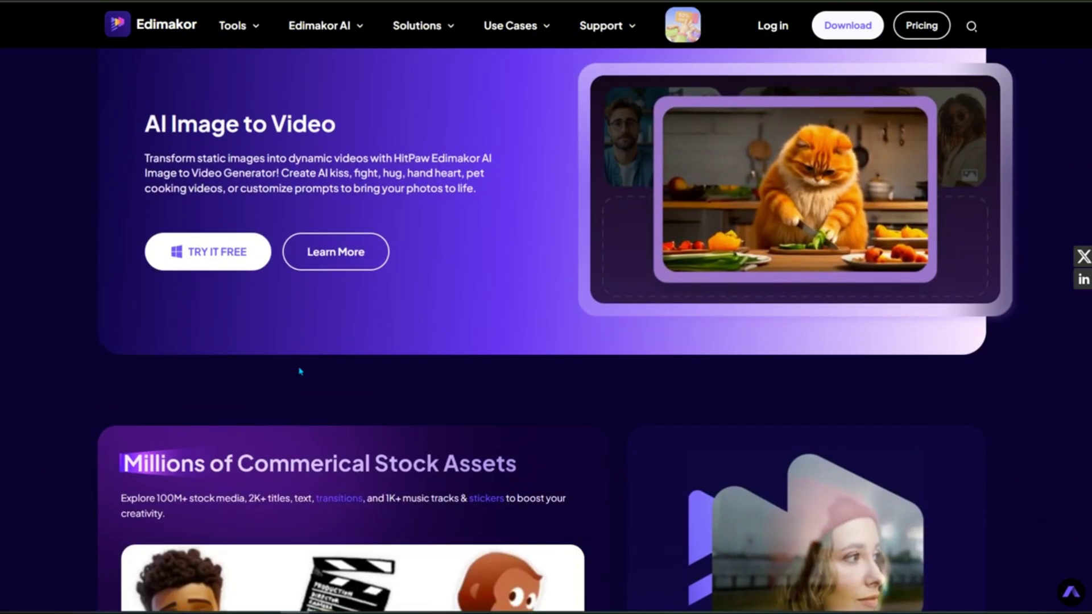
scroll(298, 370, "up", 4)
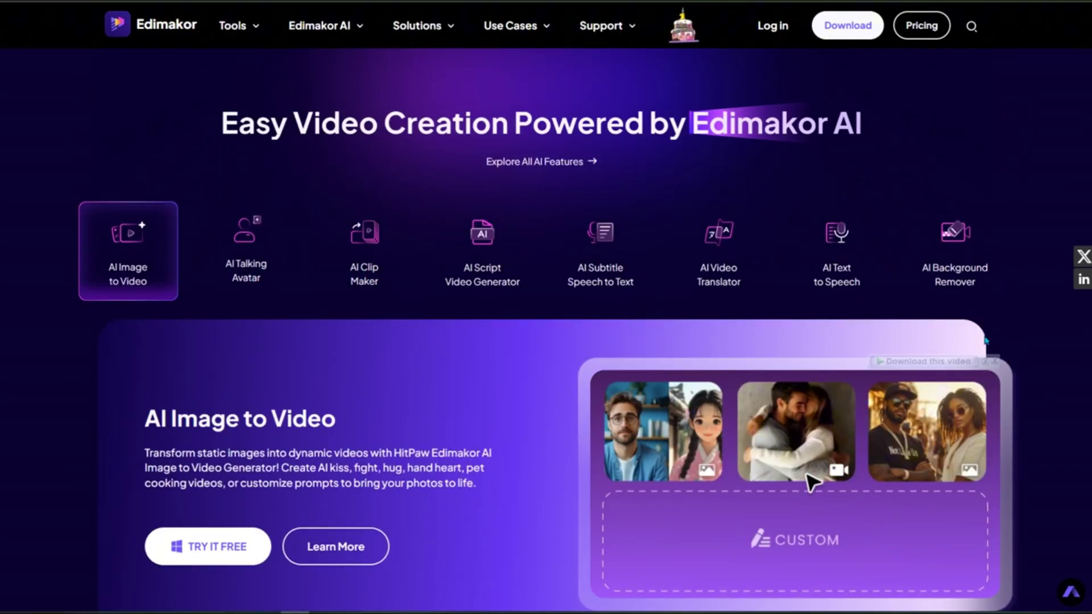
scroll(910, 318, "down", 7)
scroll(827, 376, "down", 8)
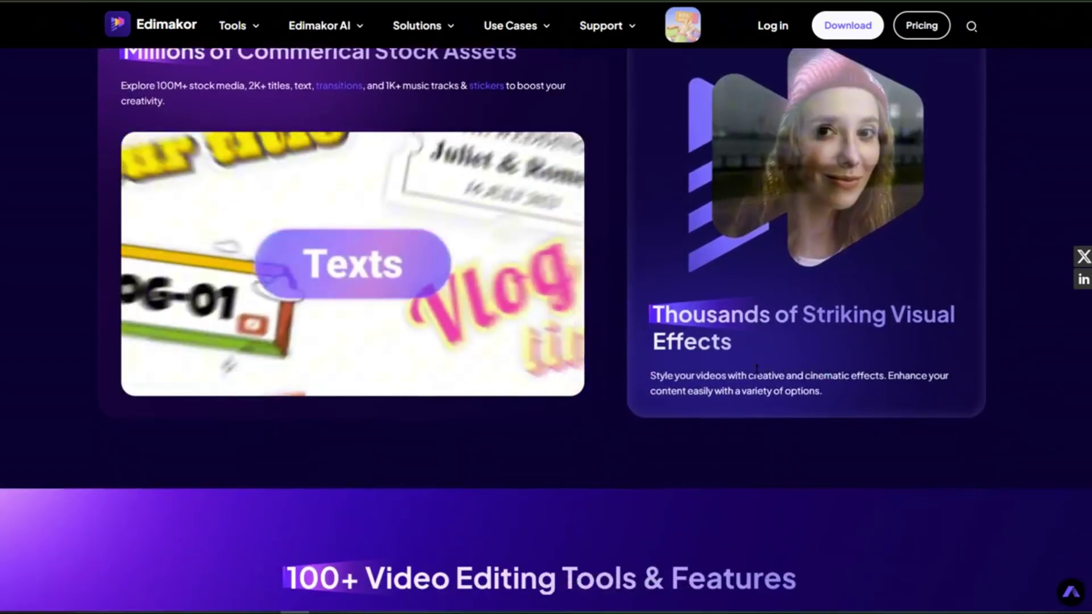
scroll(667, 375, "down", 3)
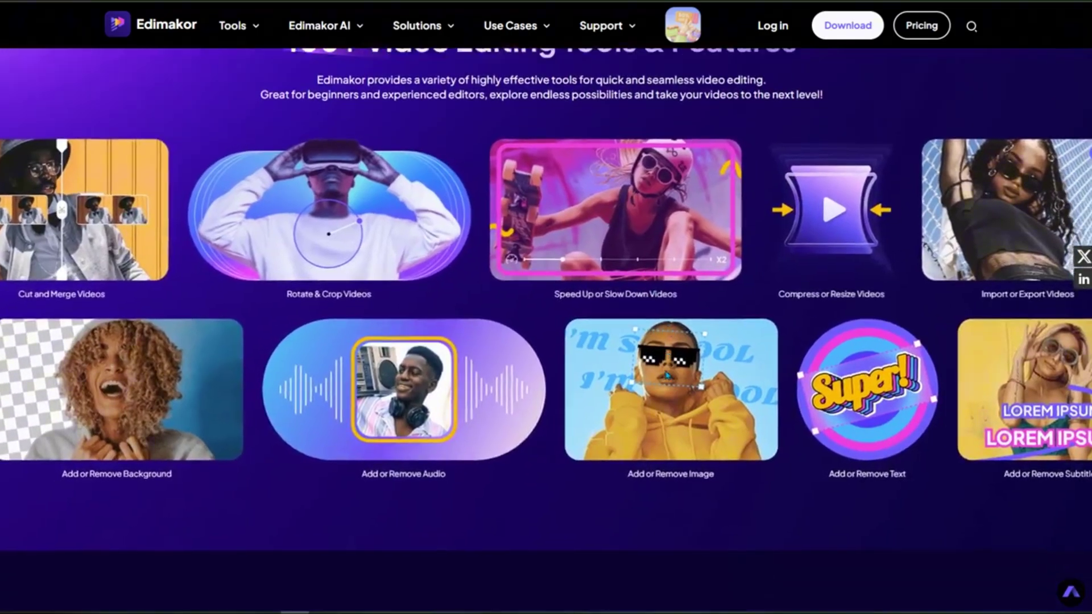
scroll(710, 373, "up", 3)
scroll(722, 373, "down", 4)
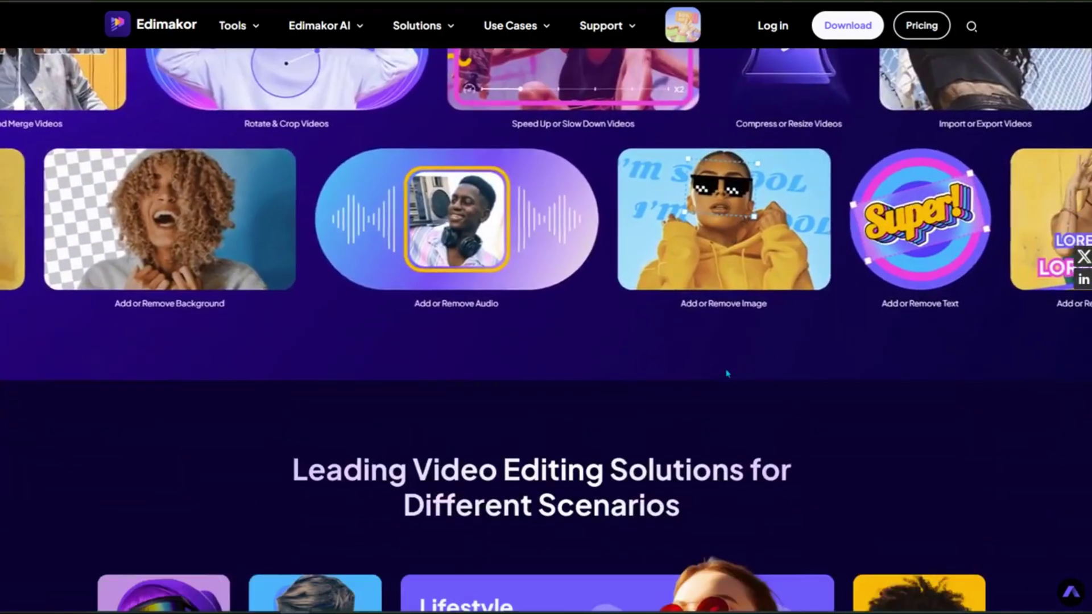
scroll(724, 373, "down", 3)
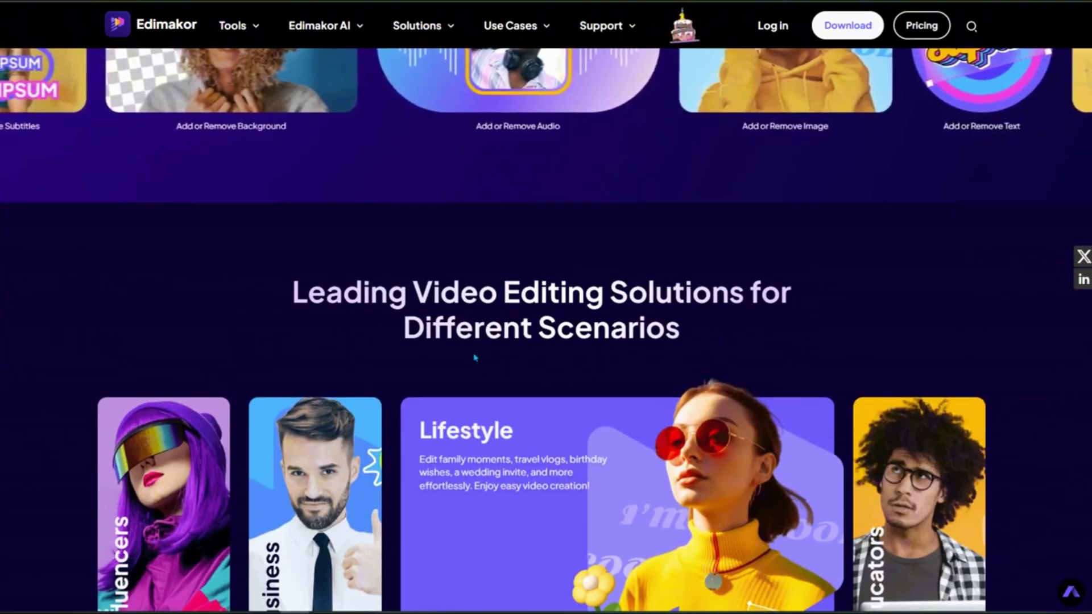
scroll(475, 357, "down", 5)
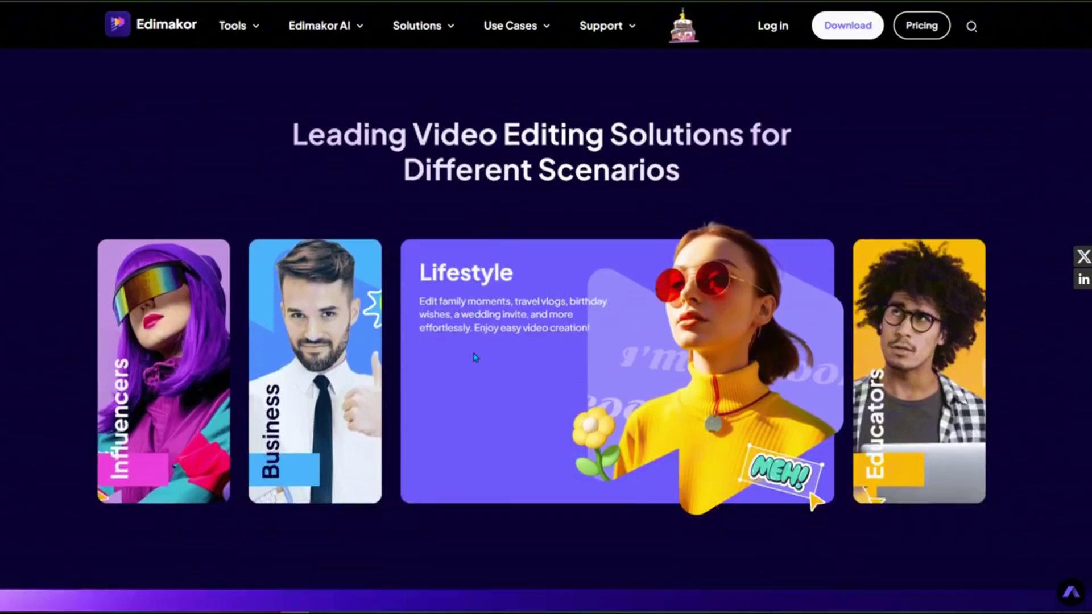
scroll(383, 357, "down", 3)
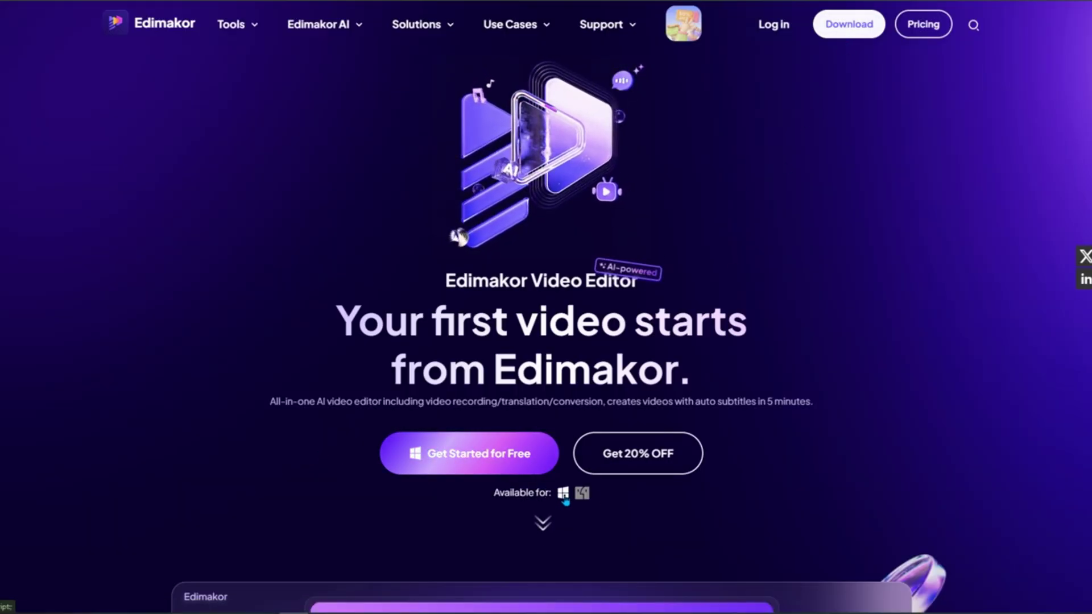
scroll(588, 502, "down", 1)
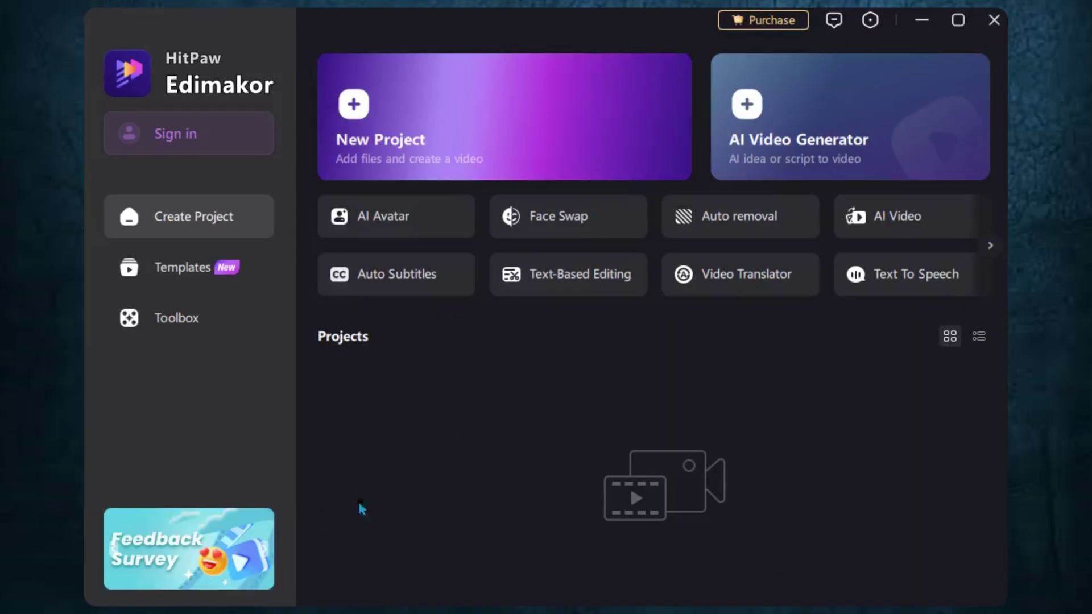
Step: Start a new project, import 25-Sec Sample, and place it on a zoomed-in timeline
left_click(453, 130)
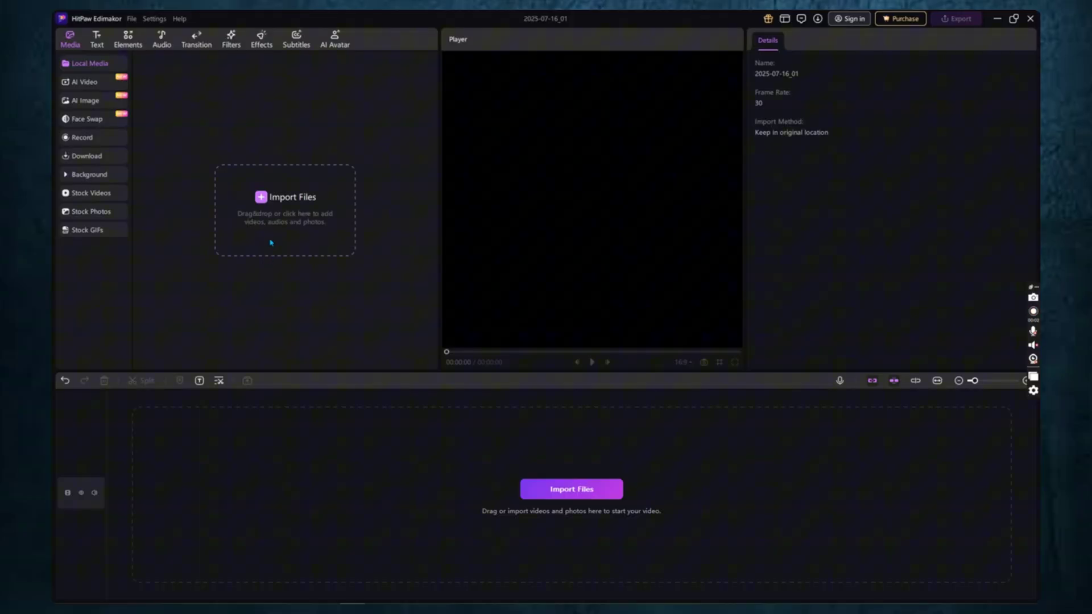
left_click(271, 242)
left_click(243, 121)
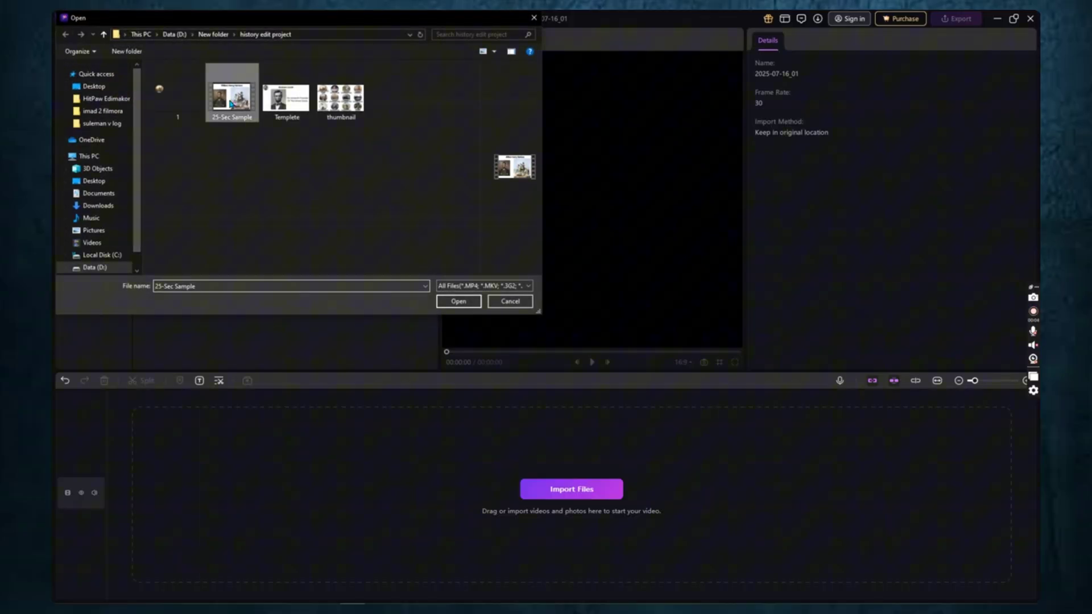
left_click(458, 302)
left_click_drag(168, 92, 172, 520)
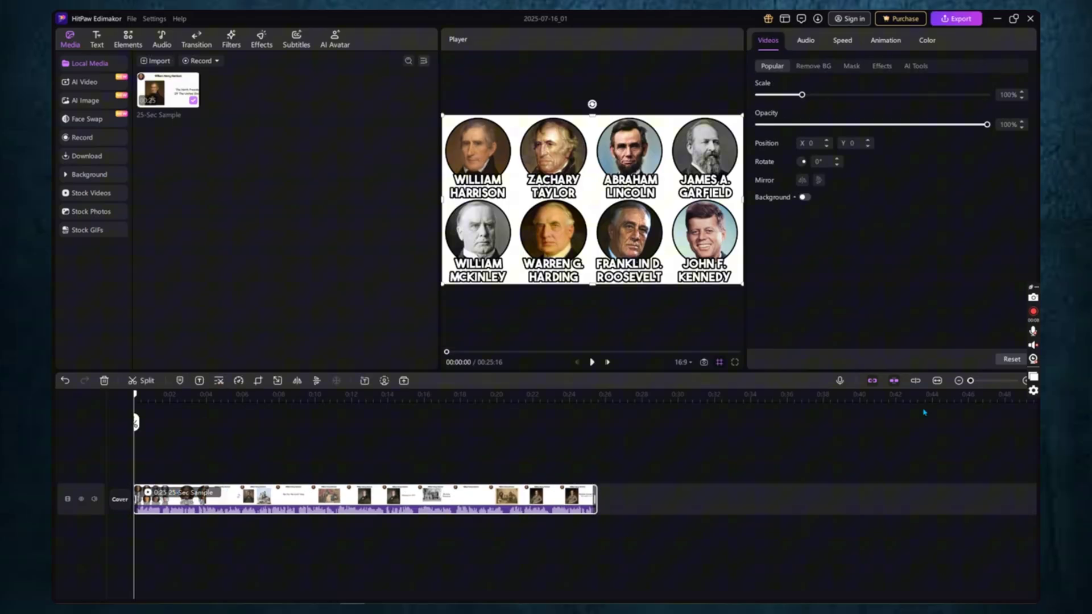
left_click_drag(970, 383, 978, 383)
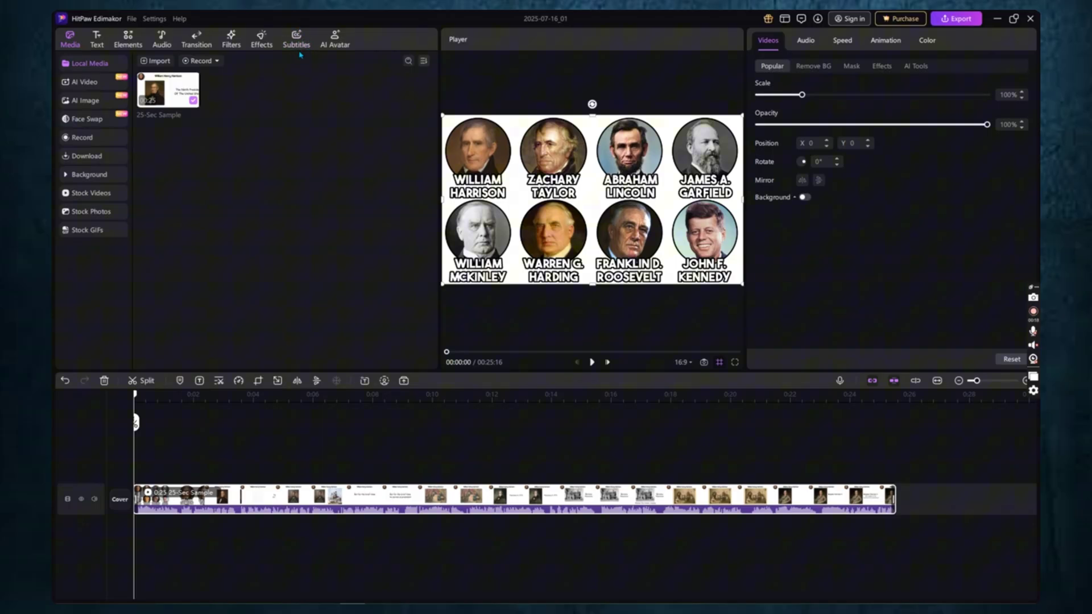
Step: Run Auto Subtitles with English as the original spoken language
left_click(304, 44)
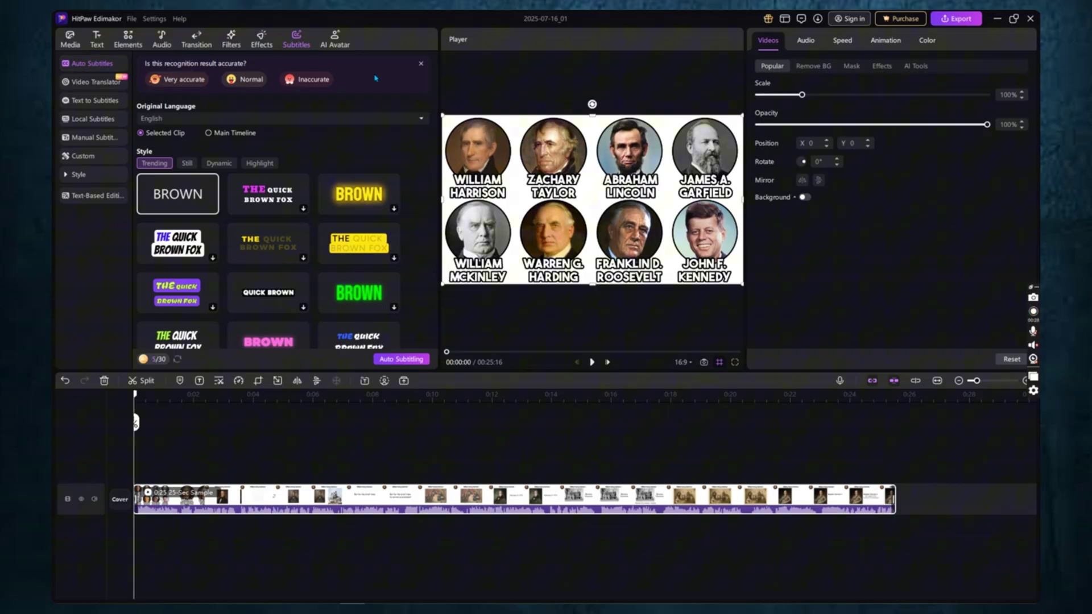
left_click(421, 64)
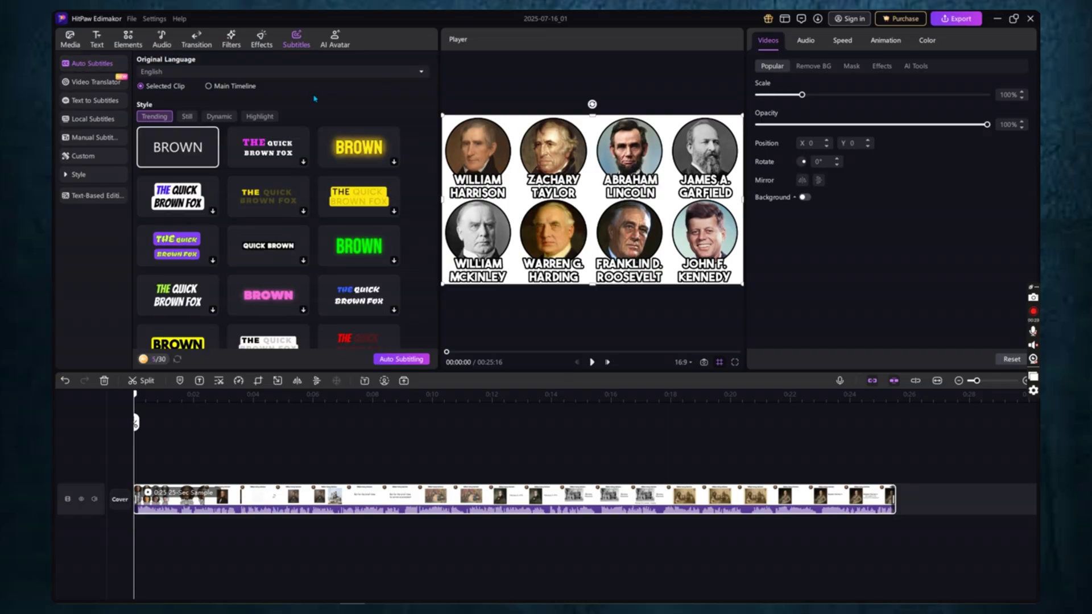
left_click(231, 73)
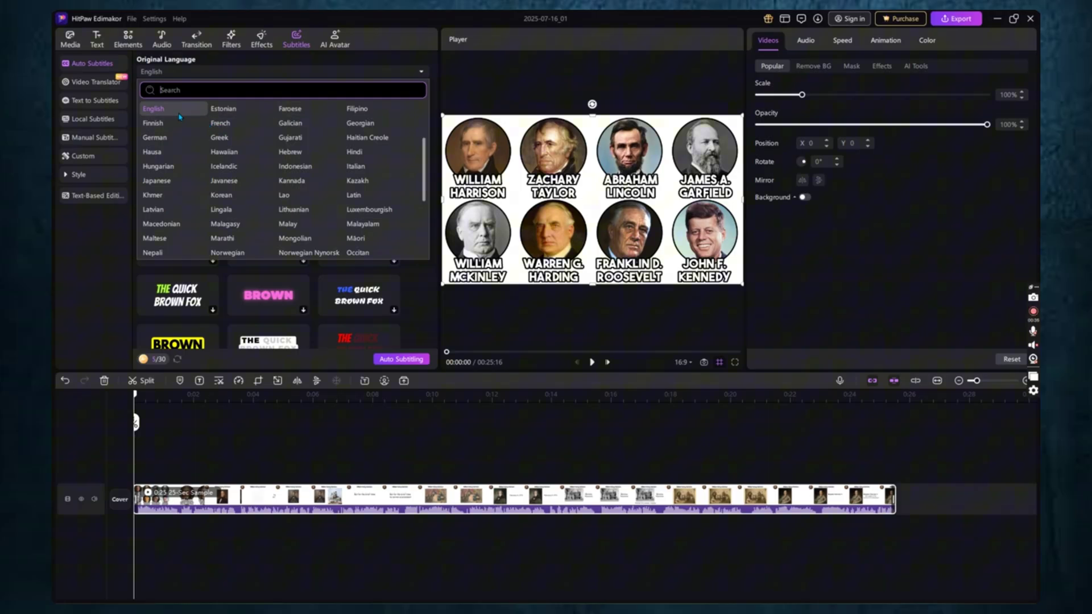
left_click(178, 111)
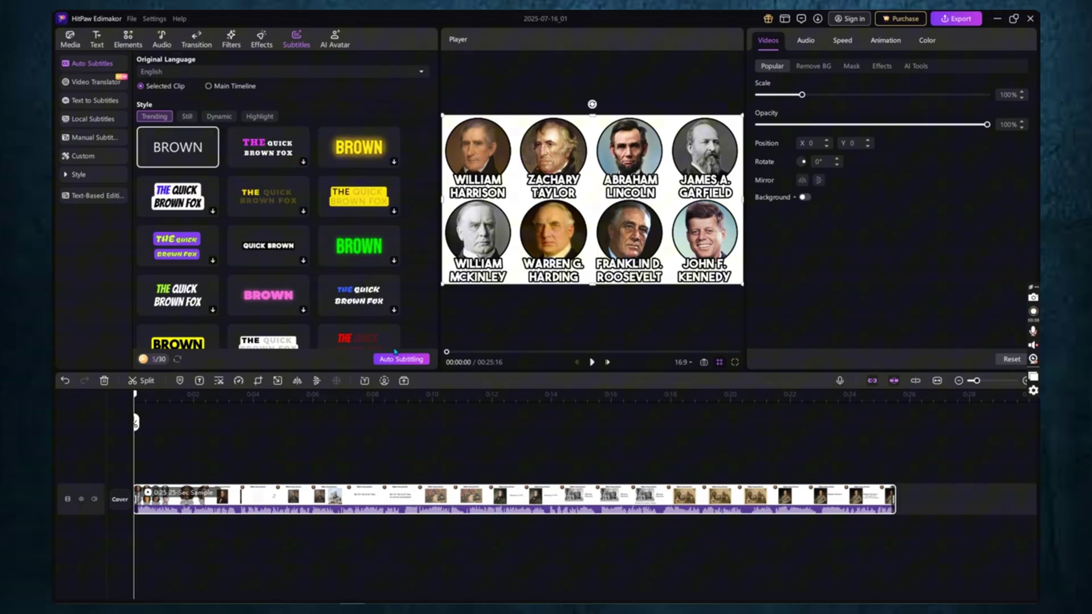
left_click(397, 358)
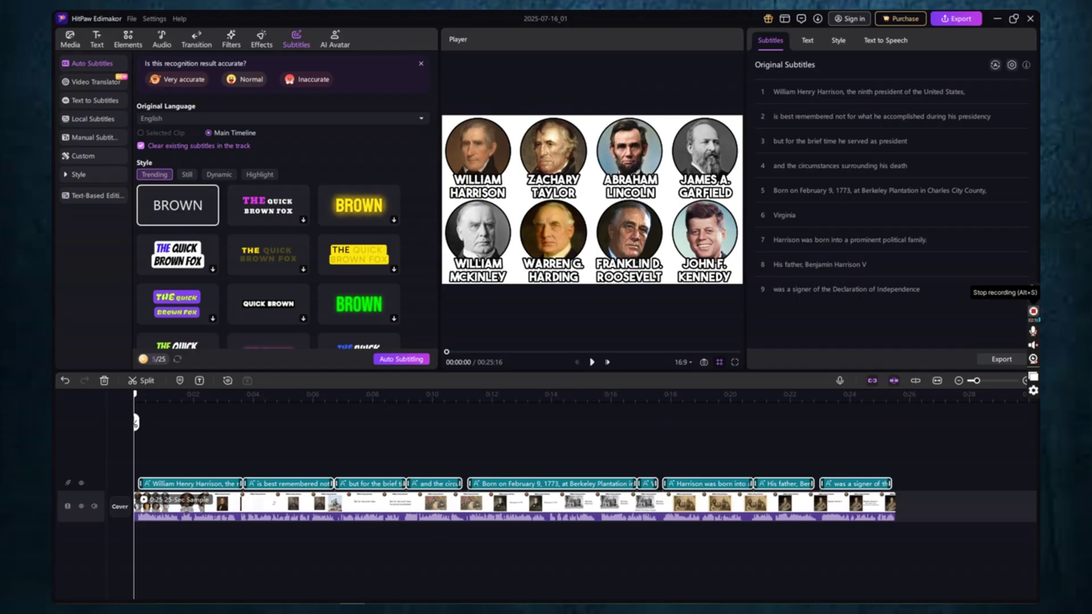
Step: Select the second subtitle clip, 'during his', and show its Text settings
left_click(266, 484)
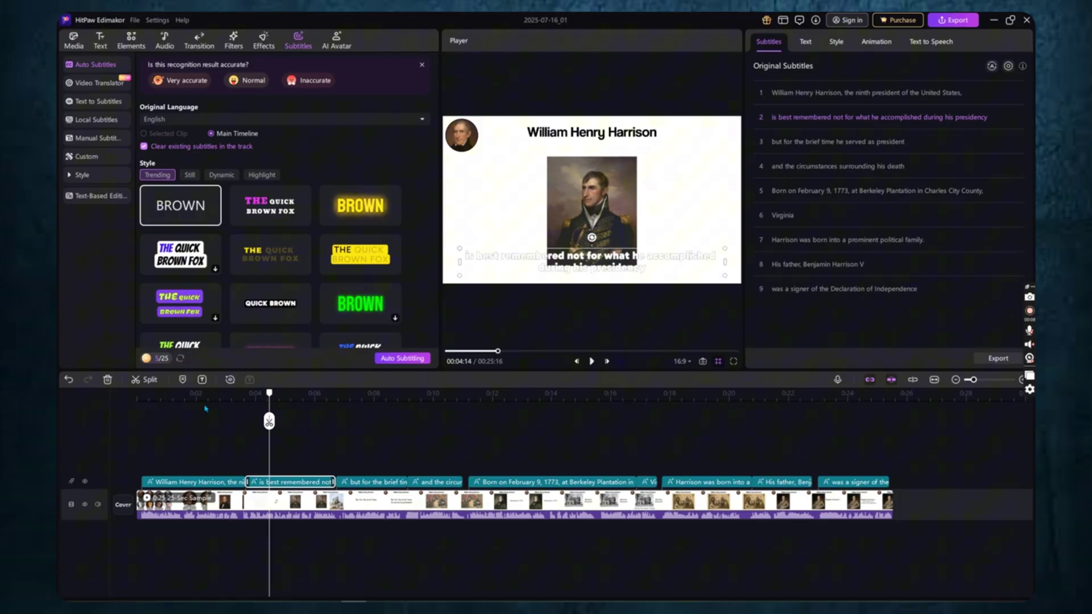
left_click(359, 486)
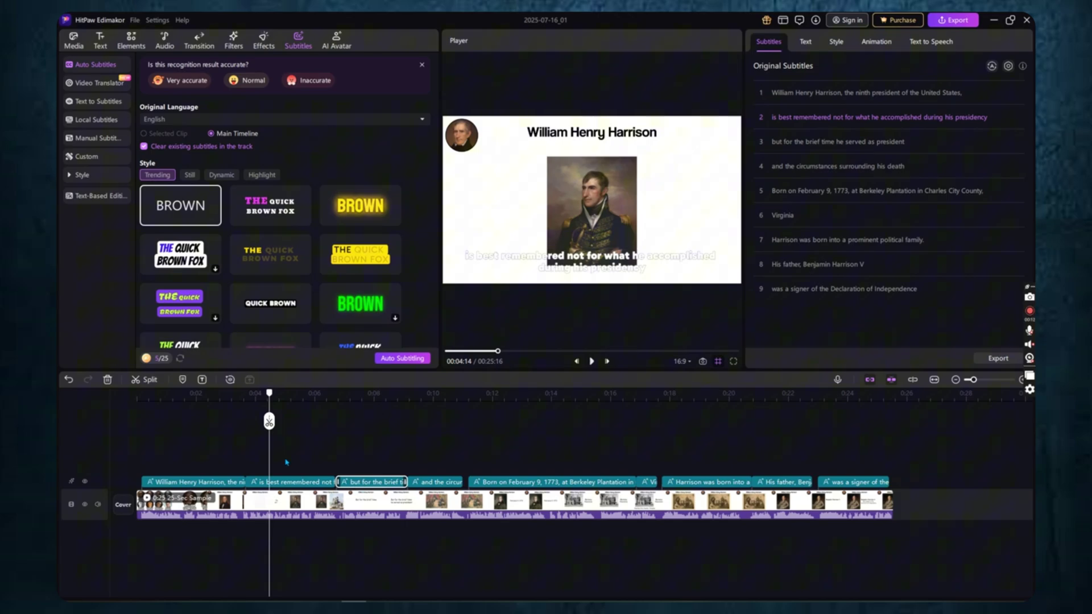
left_click(290, 484)
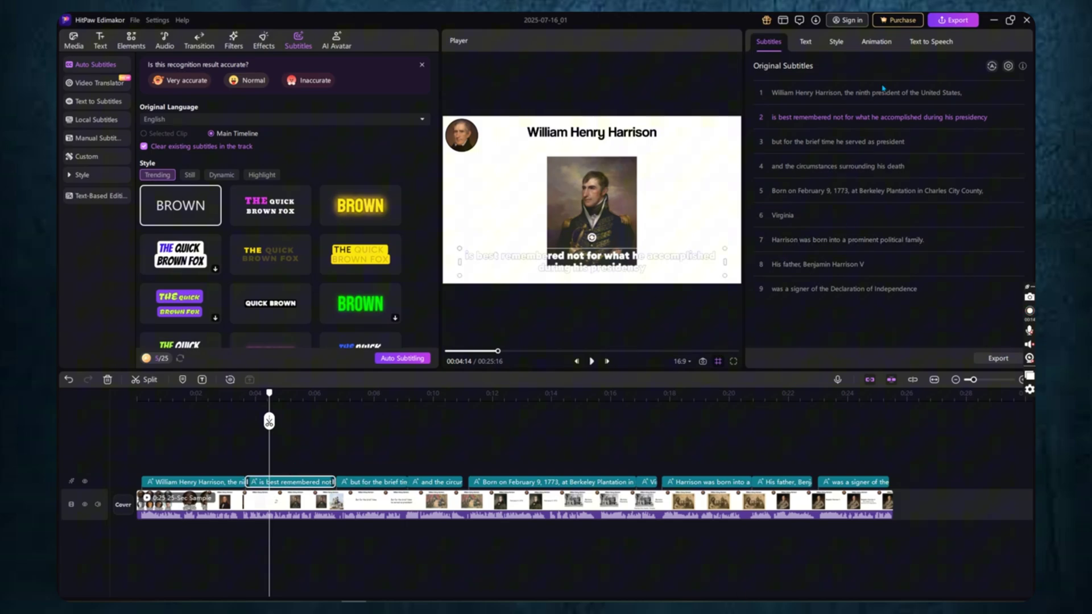
left_click(805, 41)
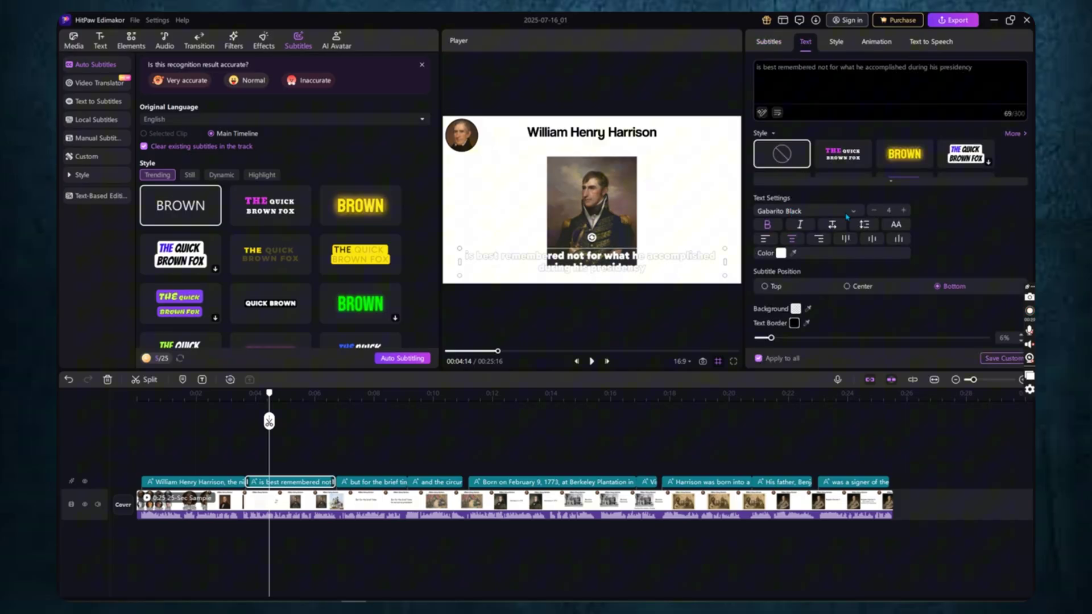
scroll(852, 216, "down", 3)
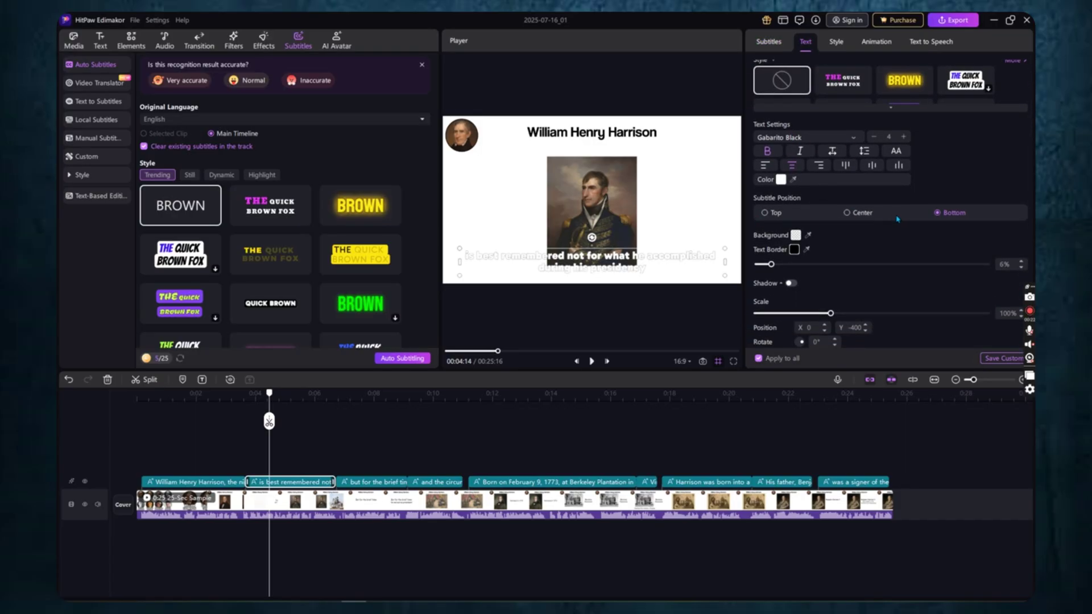
scroll(925, 222, "up", 3)
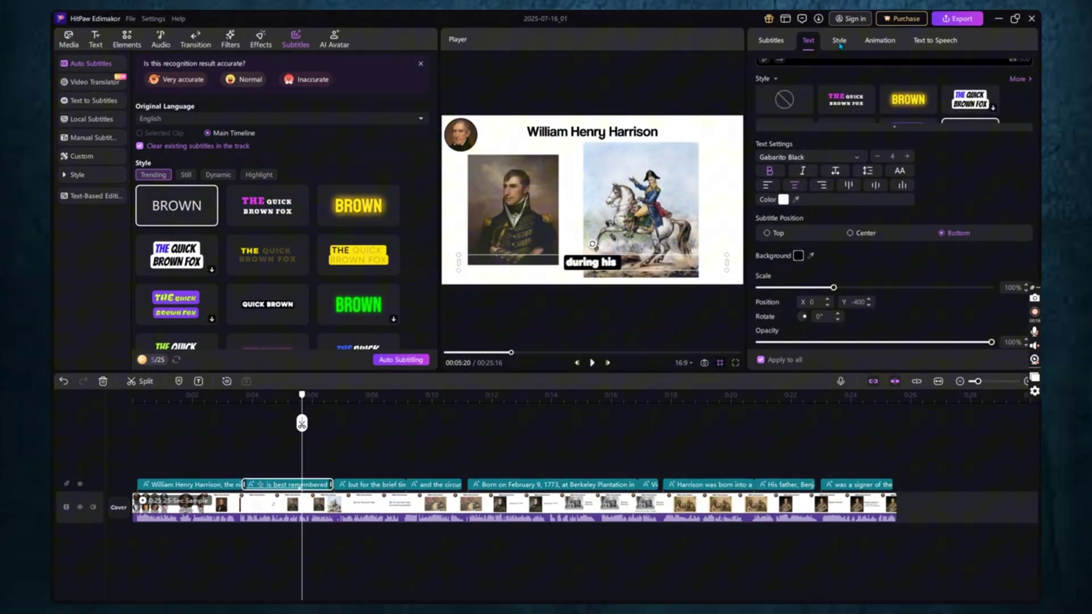
Step: Apply the orange italic QUICK BROWN style preset to the subtitles
left_click(840, 41)
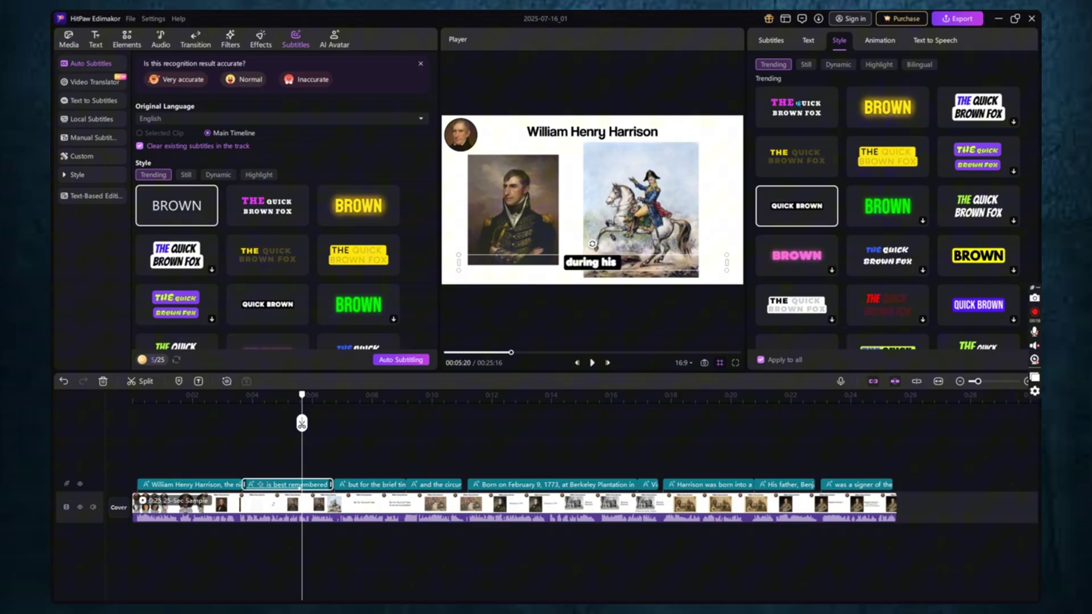
scroll(960, 240, "down", 10)
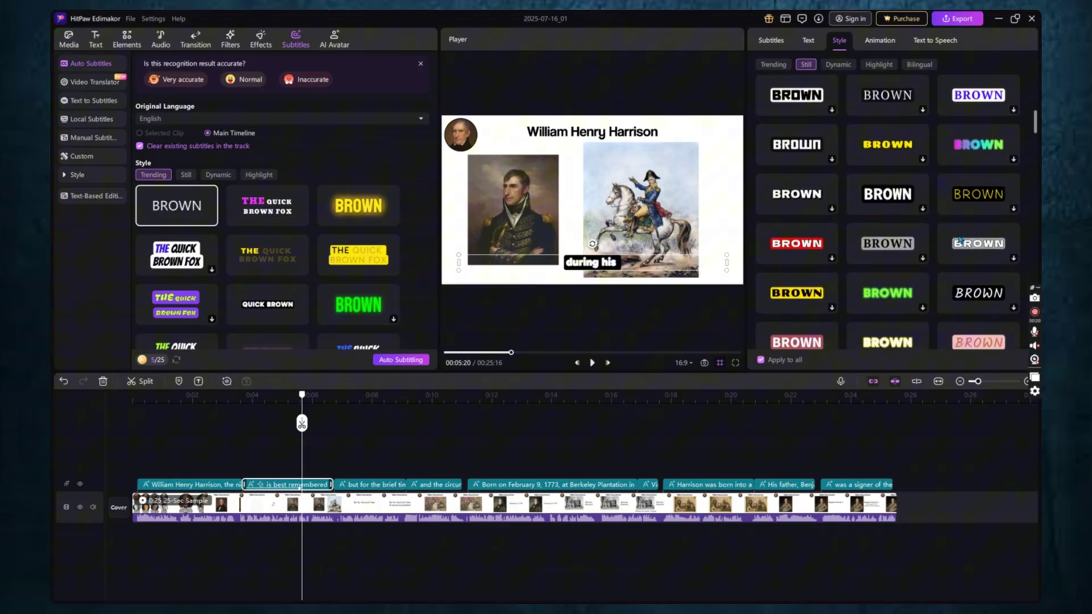
scroll(960, 239, "up", 10)
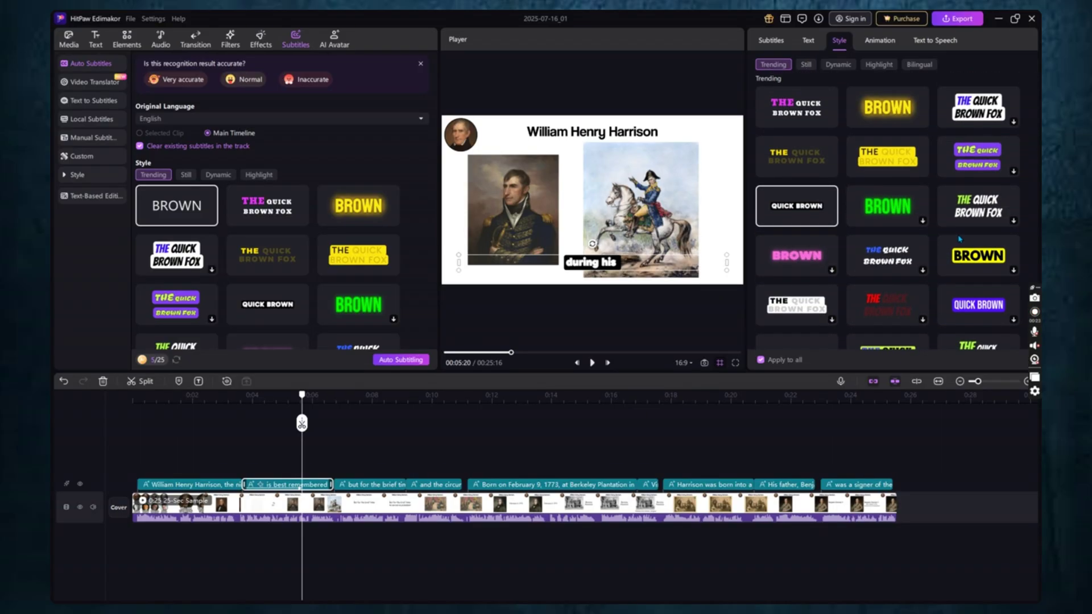
left_click(800, 152)
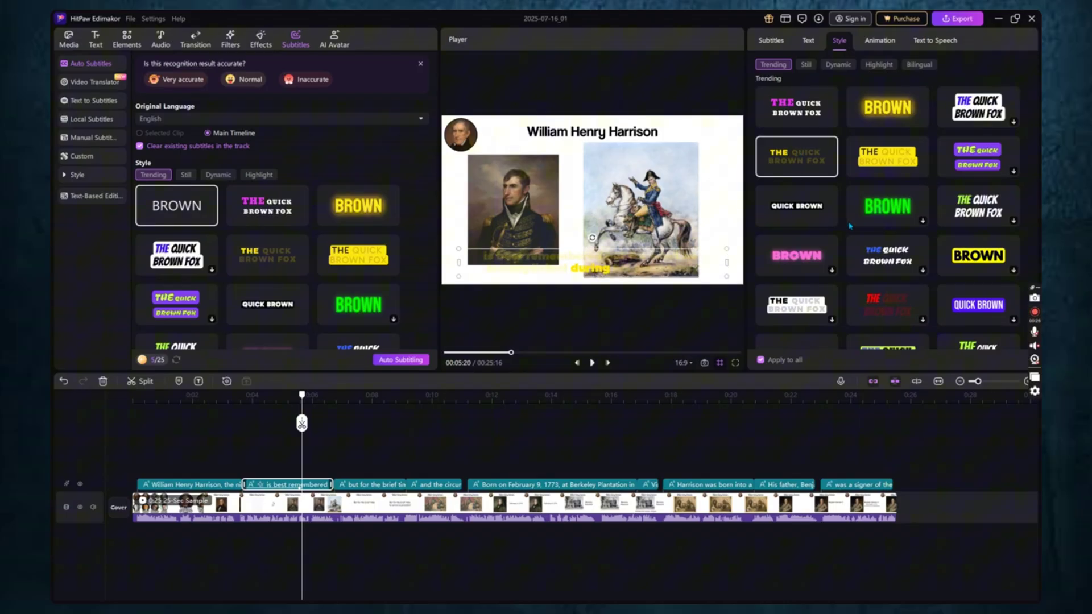
left_click(798, 213)
scroll(799, 233, "down", 3)
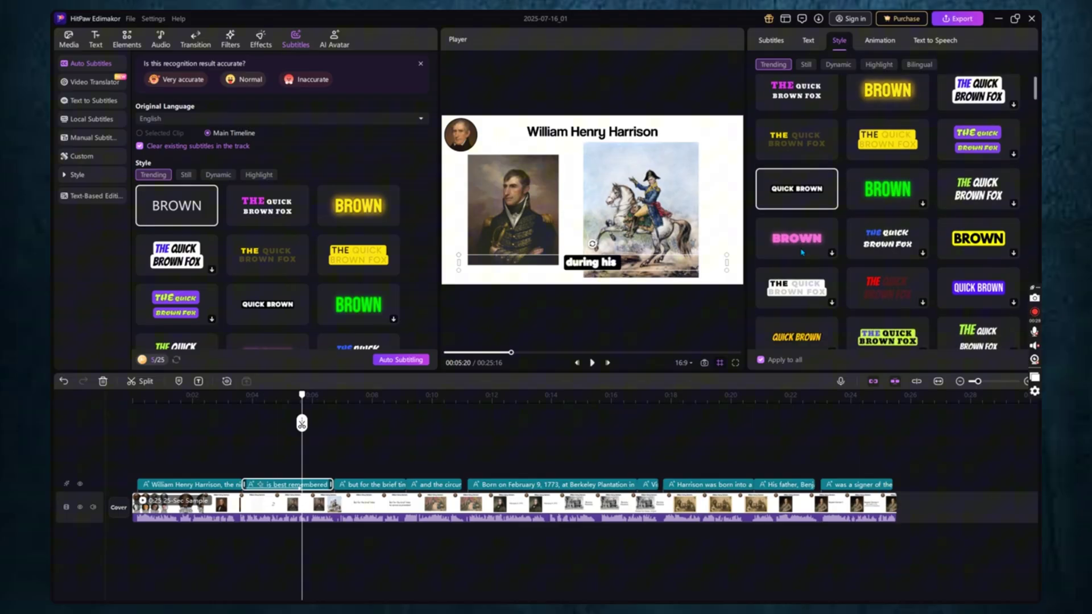
left_click(805, 264)
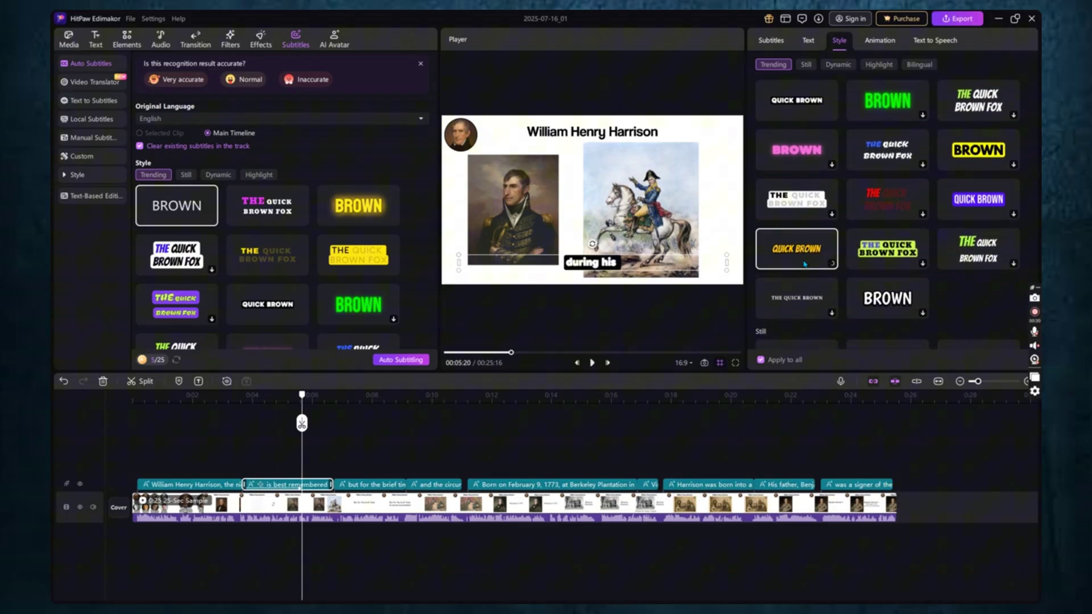
Step: Check the new Bangers text settings and bring up the entrance animations, such as Left Fly-in
left_click(810, 43)
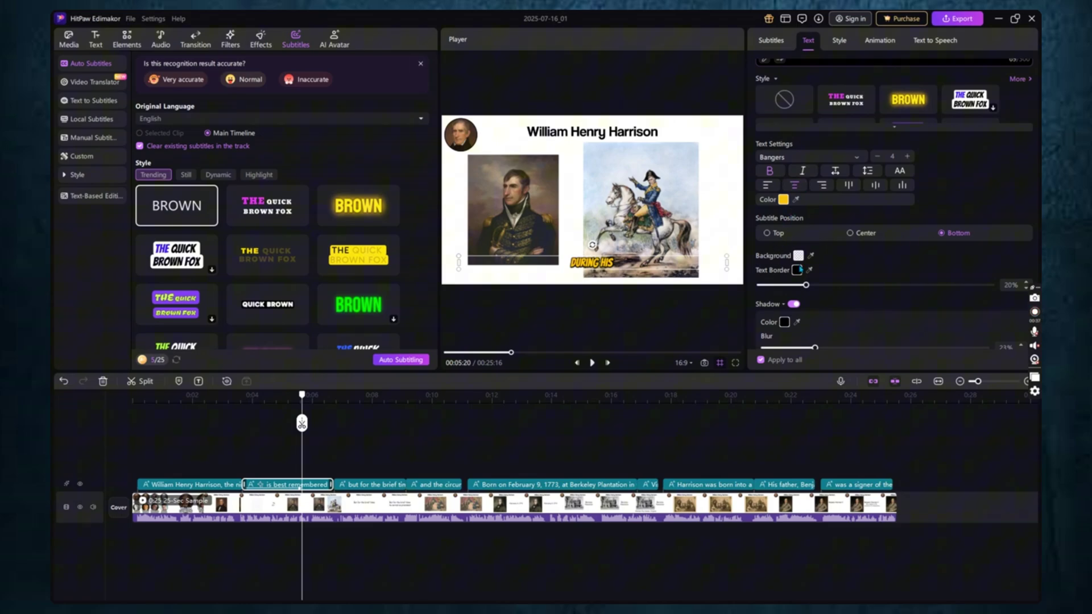
scroll(801, 317, "down", 3)
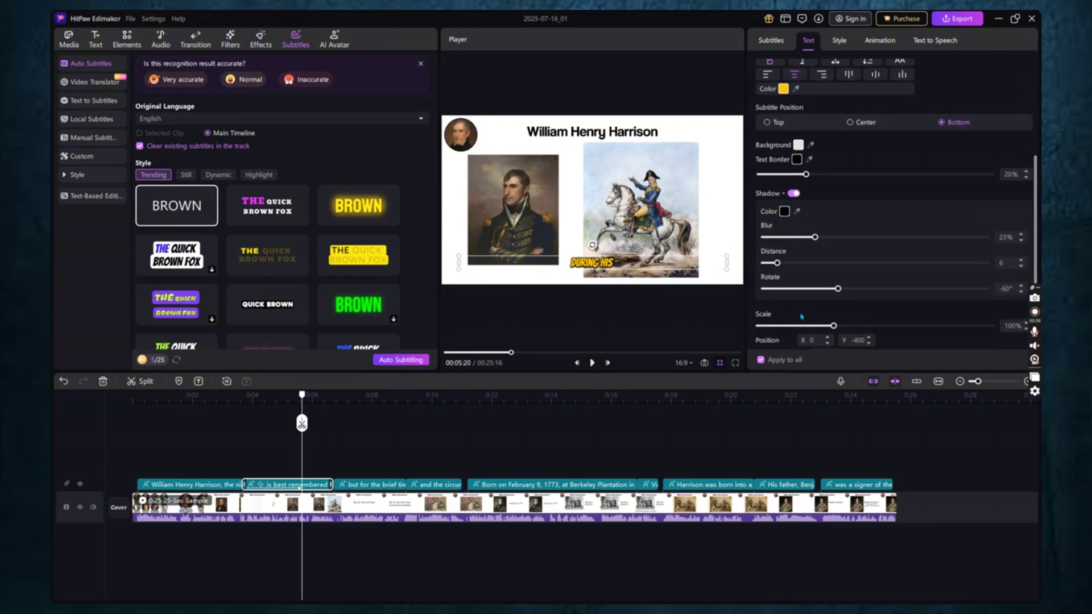
left_click(879, 41)
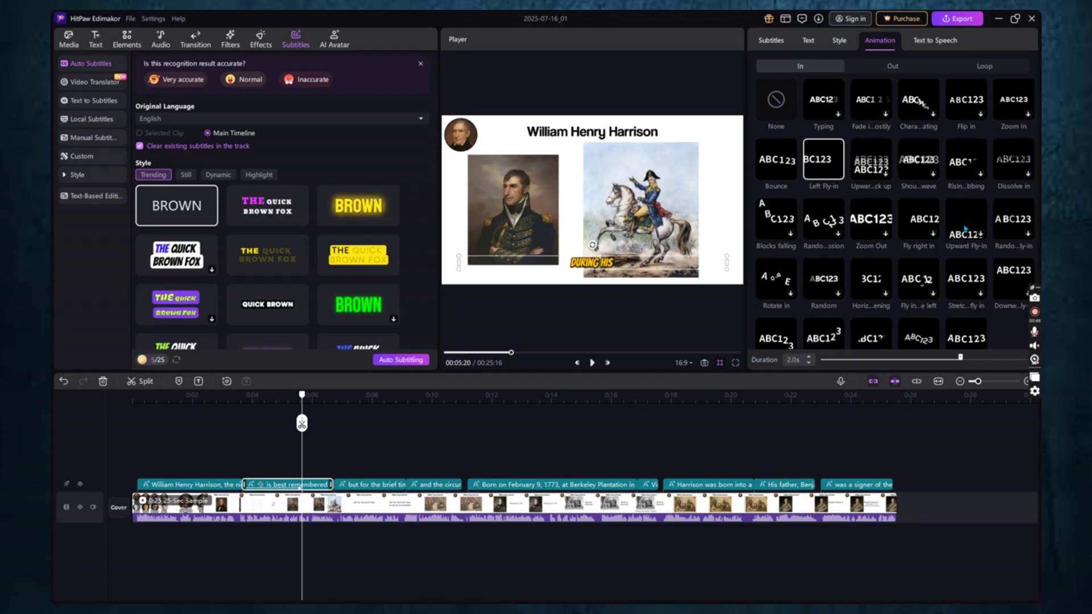
scroll(965, 227, "down", 1)
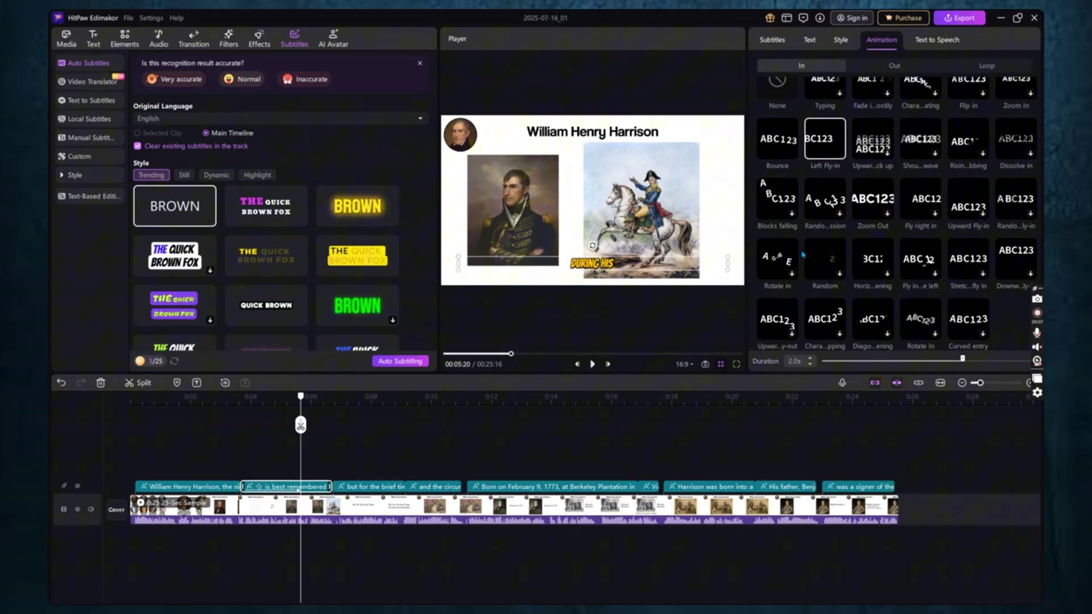
Step: Load the full voice library and switch the voice language to French
left_click(932, 41)
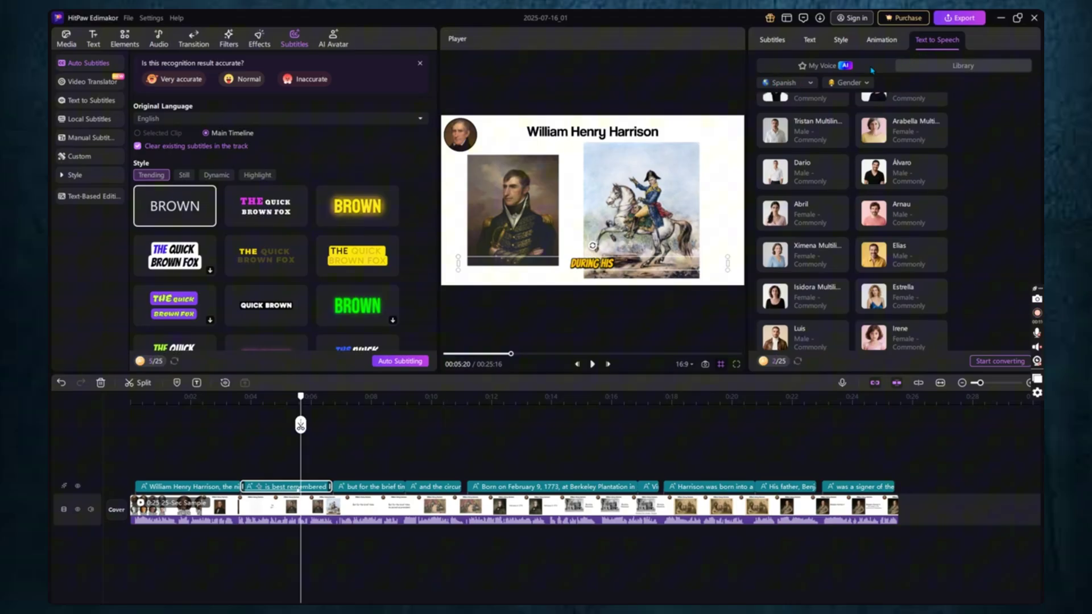
left_click(913, 70)
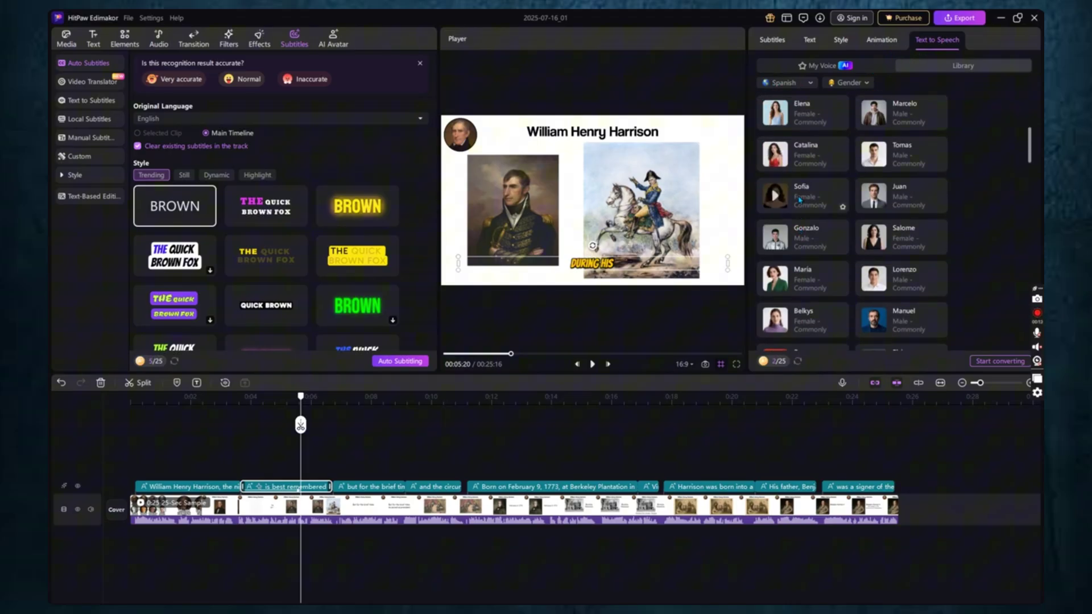
scroll(800, 199, "up", 3)
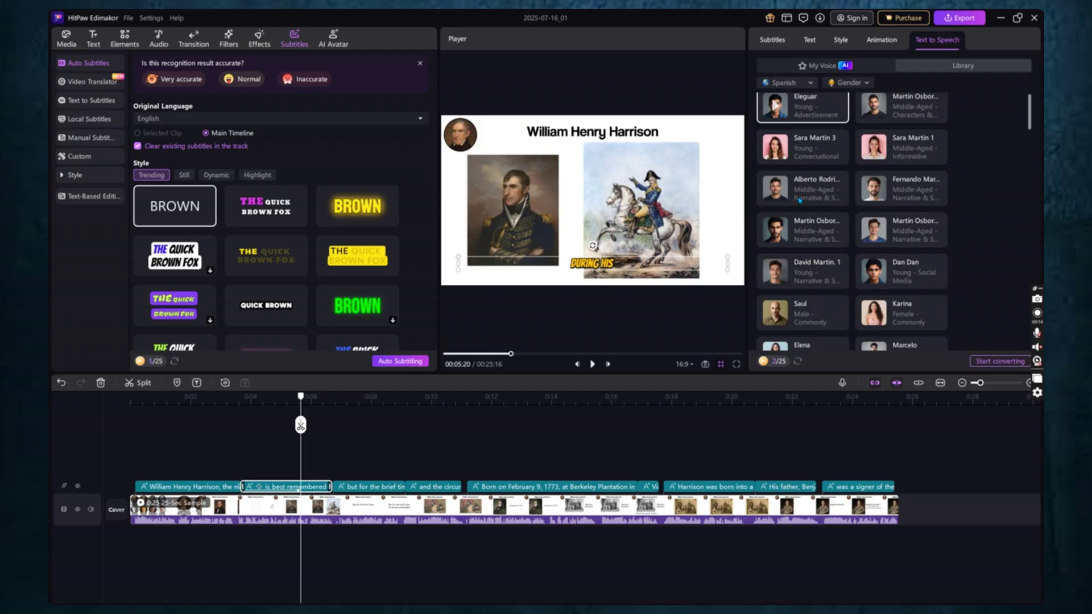
left_click(794, 83)
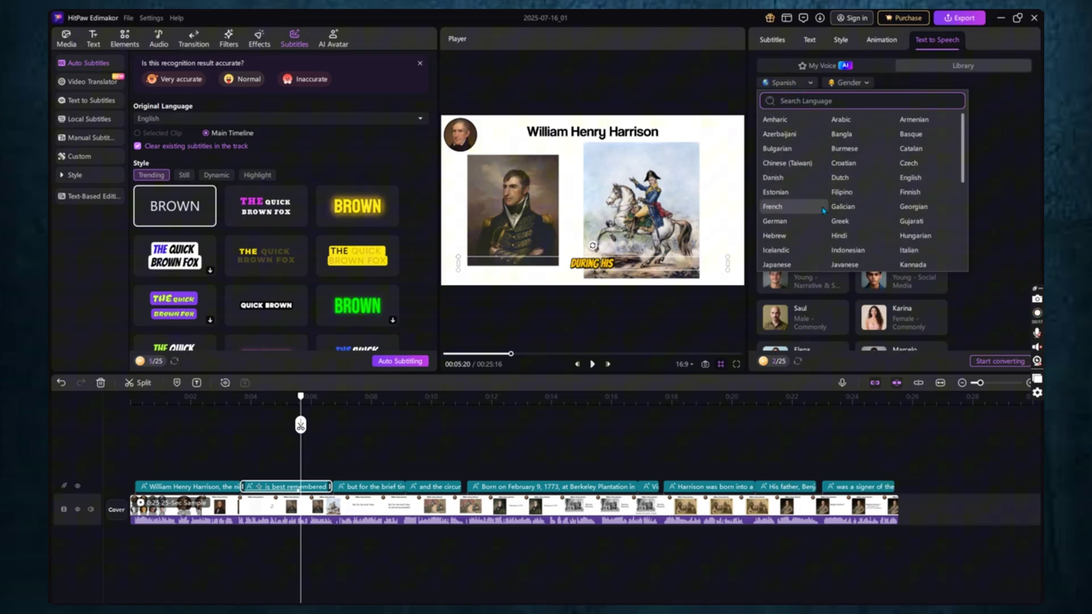
left_click(789, 121)
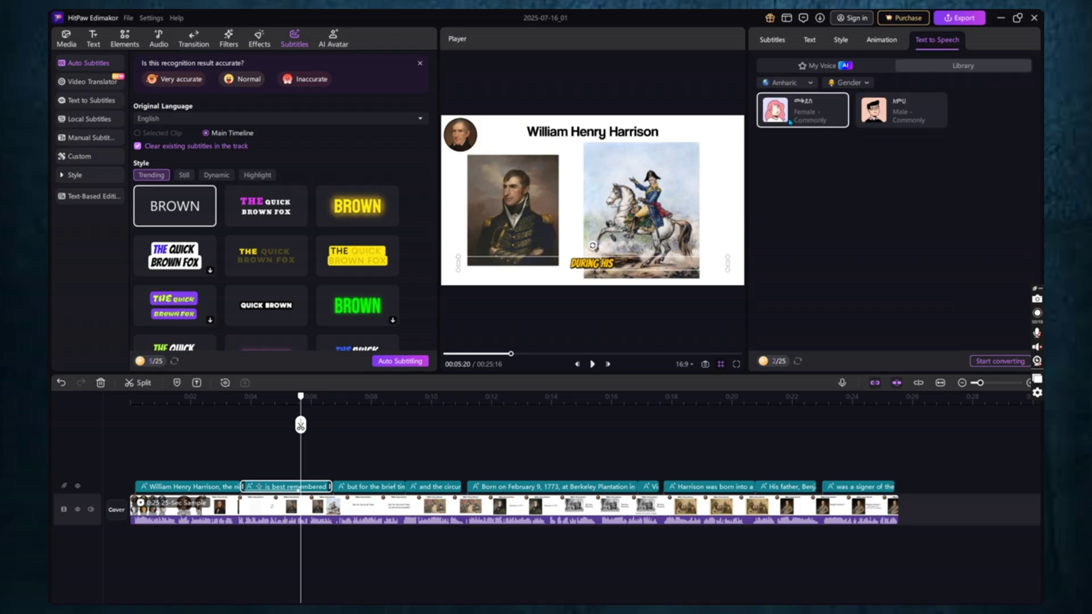
left_click(806, 85)
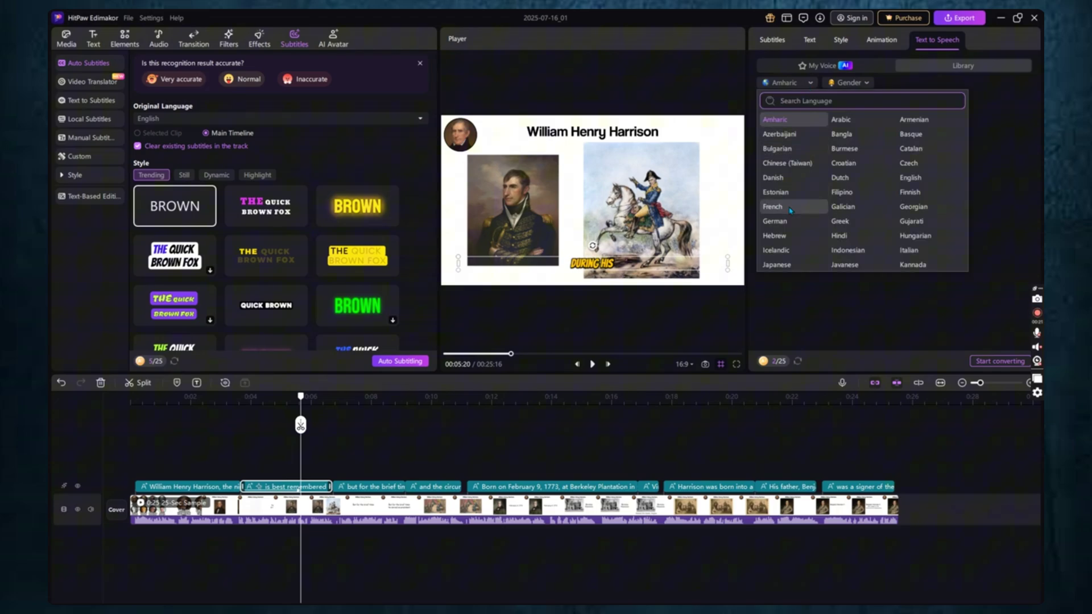
left_click(781, 211)
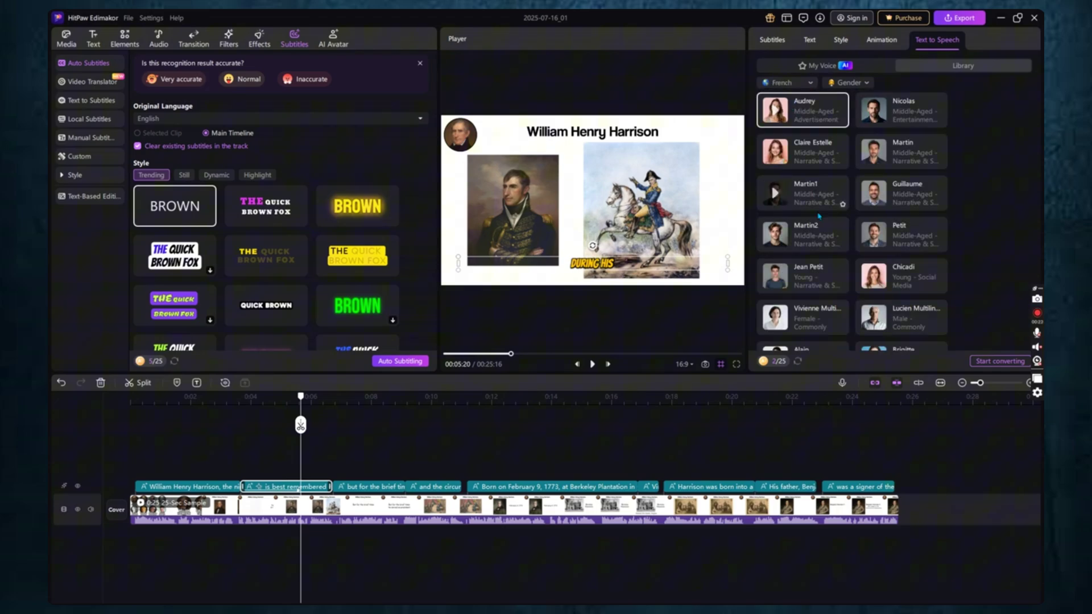
Step: Convert the subtitle to speech with the young French voice Jean Petit
scroll(808, 239, "down", 5)
scroll(819, 248, "down", 1)
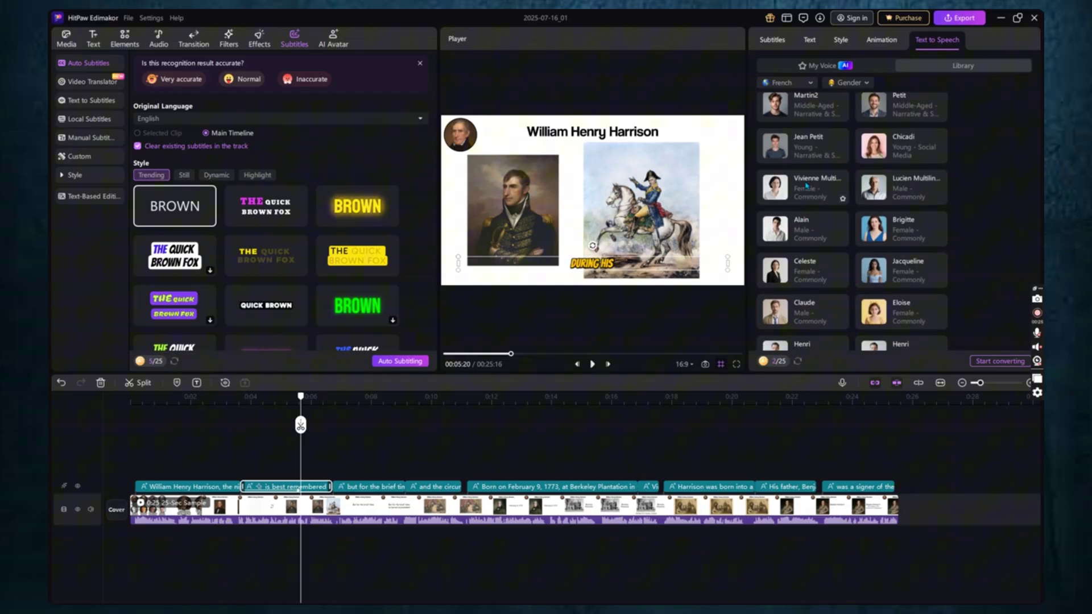
left_click(775, 146)
left_click(1000, 361)
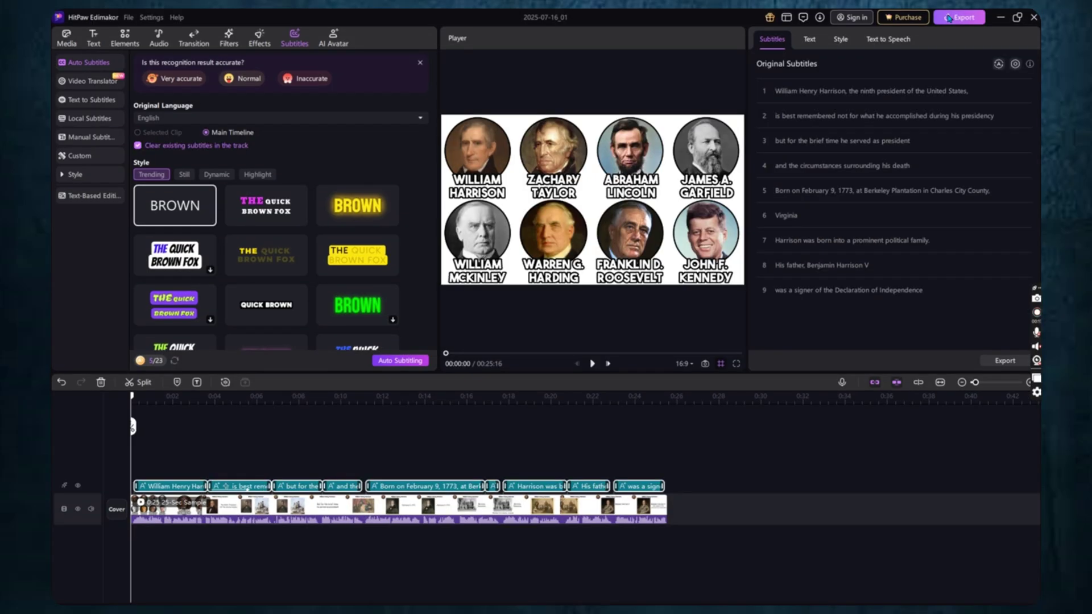
Step: Open the Export dialog with MP4, 1080P, H264 and 30 fps settings
left_click(948, 19)
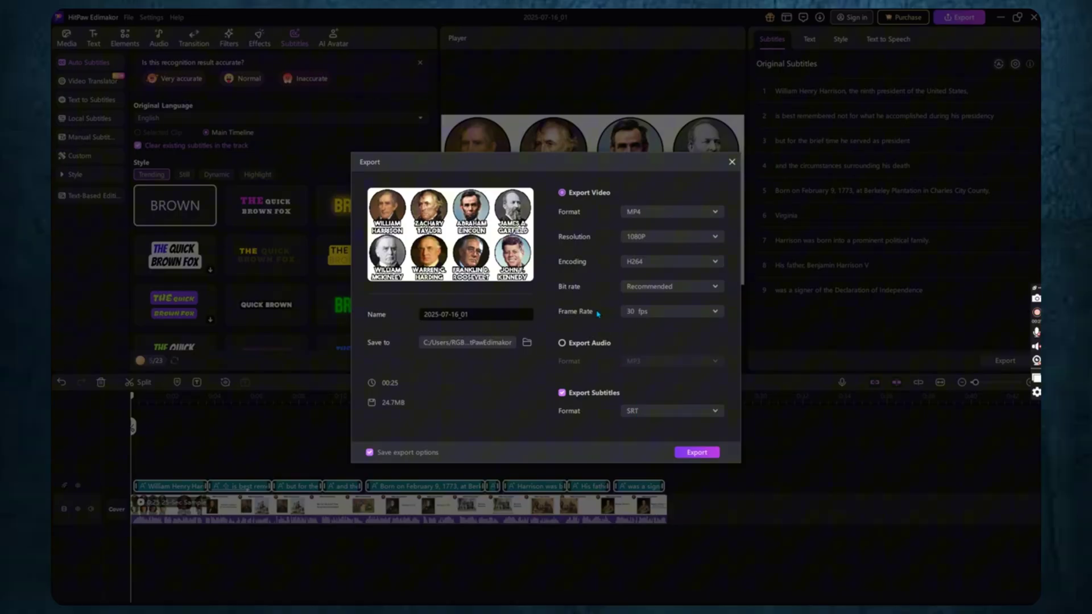
Step: Keep subtitle export on, set its format to SRT, and export the 1080P MP4
left_click(561, 393)
left_click(560, 394)
left_click(651, 412)
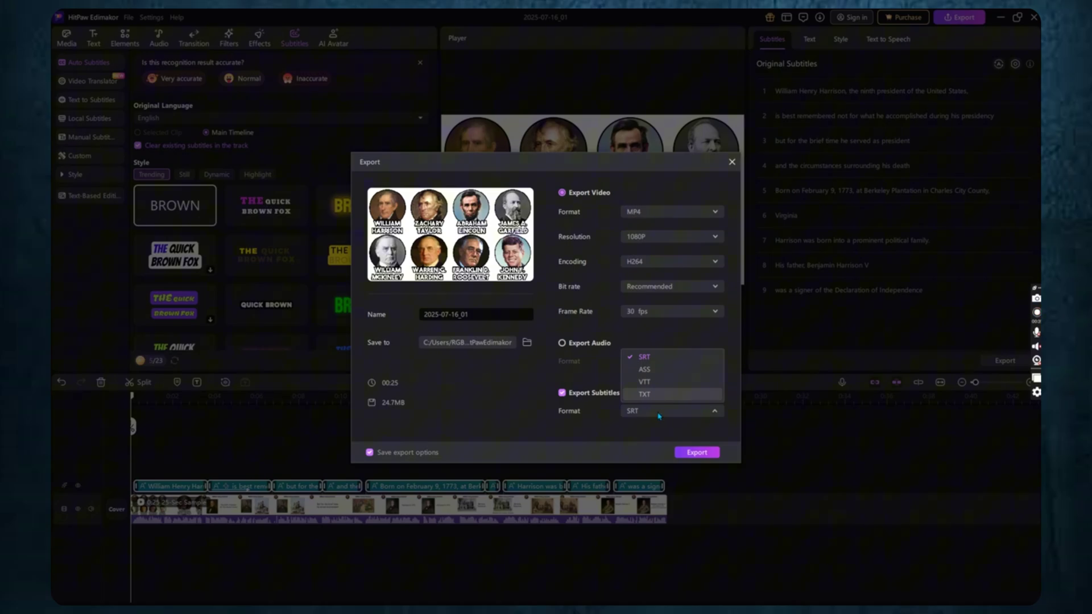
left_click(658, 395)
left_click(655, 411)
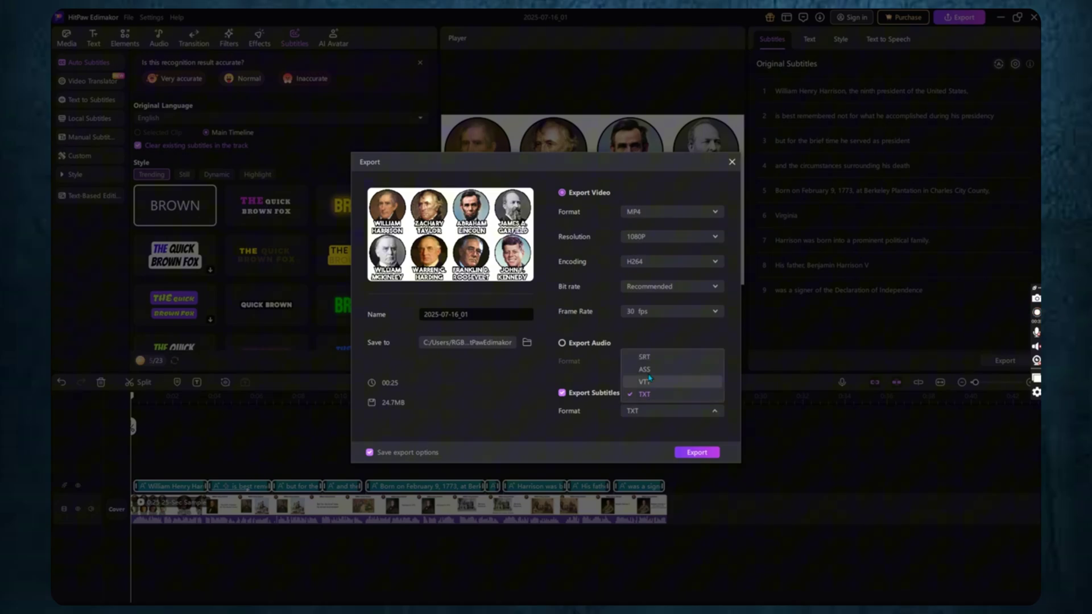
left_click(652, 369)
left_click(655, 411)
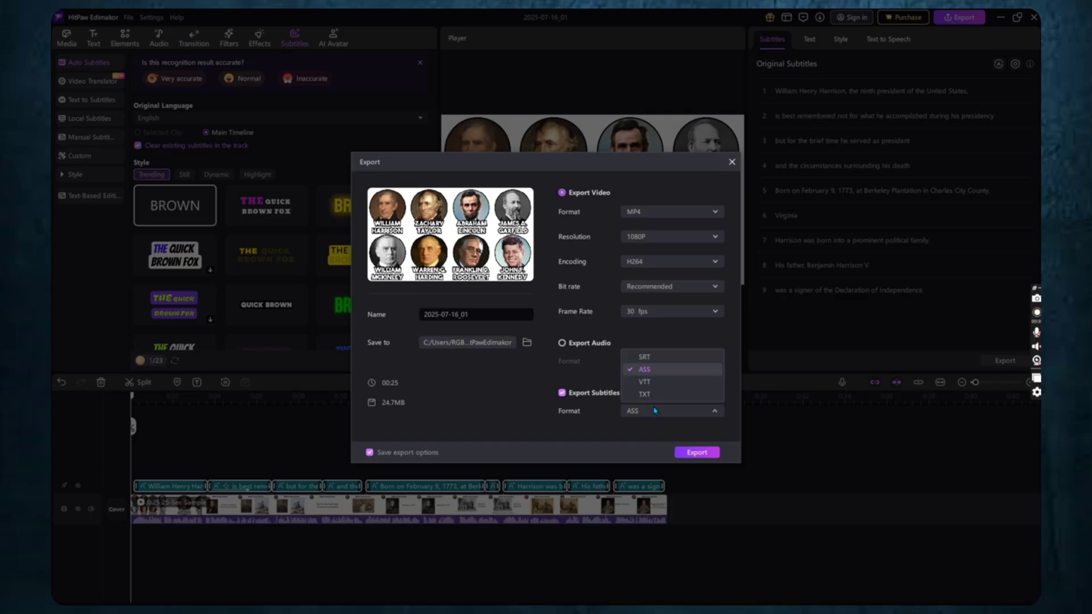
left_click(656, 359)
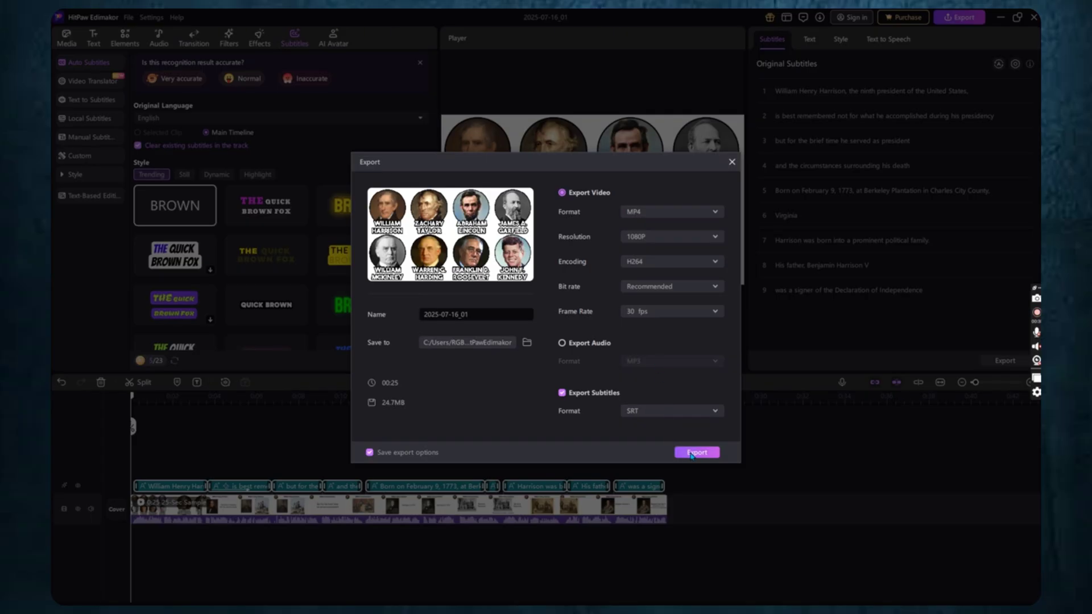
left_click(692, 454)
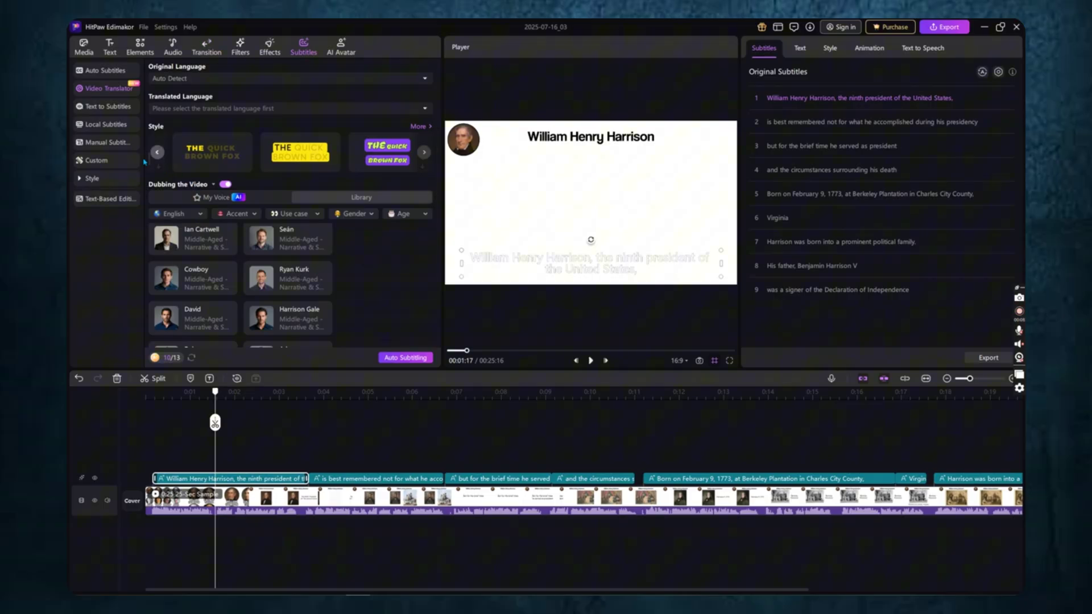
Step: Show the Text-Based Editing tools from the Subtitles sidebar
left_click(108, 198)
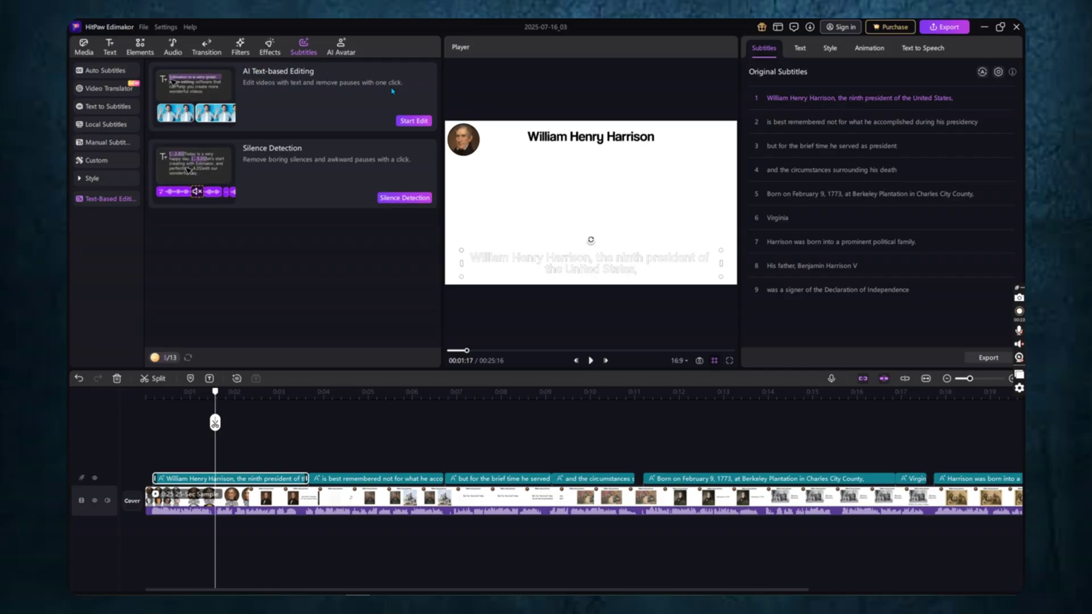
Step: Transcribe the video and delete the words 'Henry', 'what' and 'political' from it
left_click(413, 122)
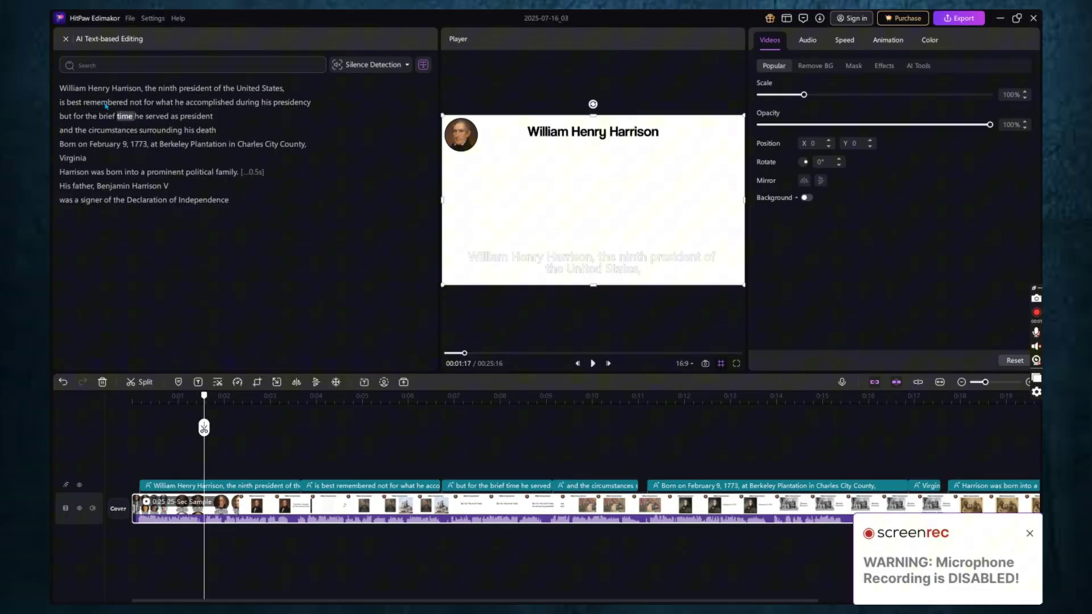
left_click(98, 88)
left_click(119, 73)
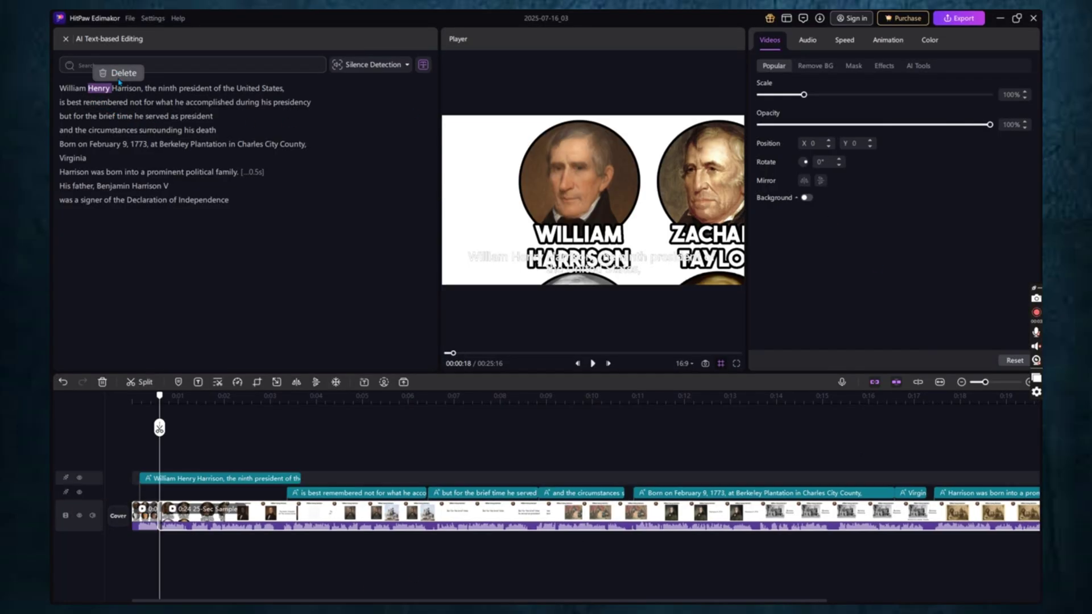
left_click(166, 103)
left_click(190, 87)
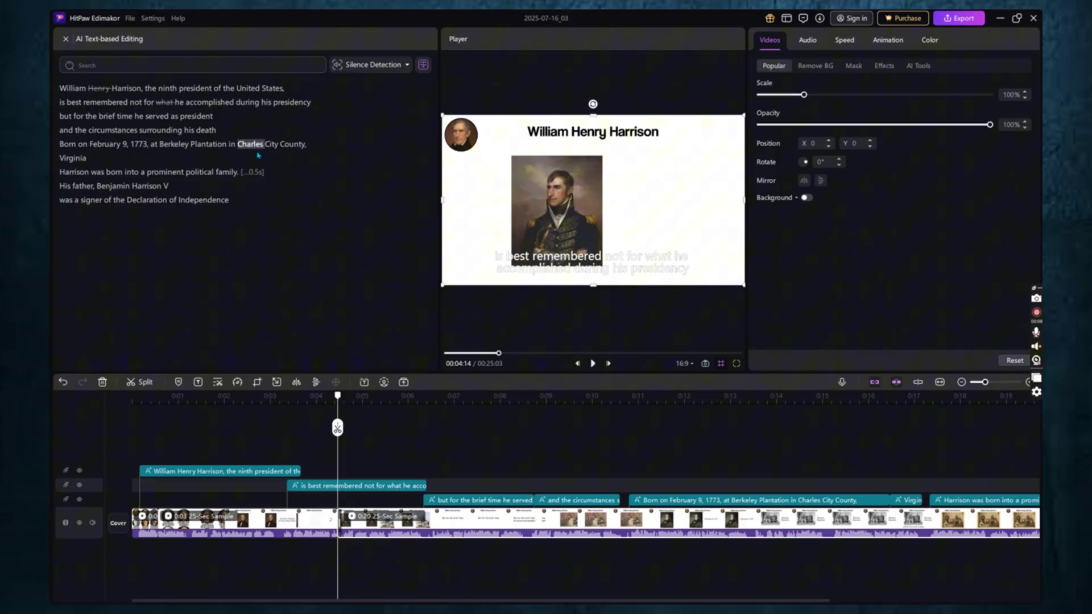
left_click(203, 172)
left_click(221, 154)
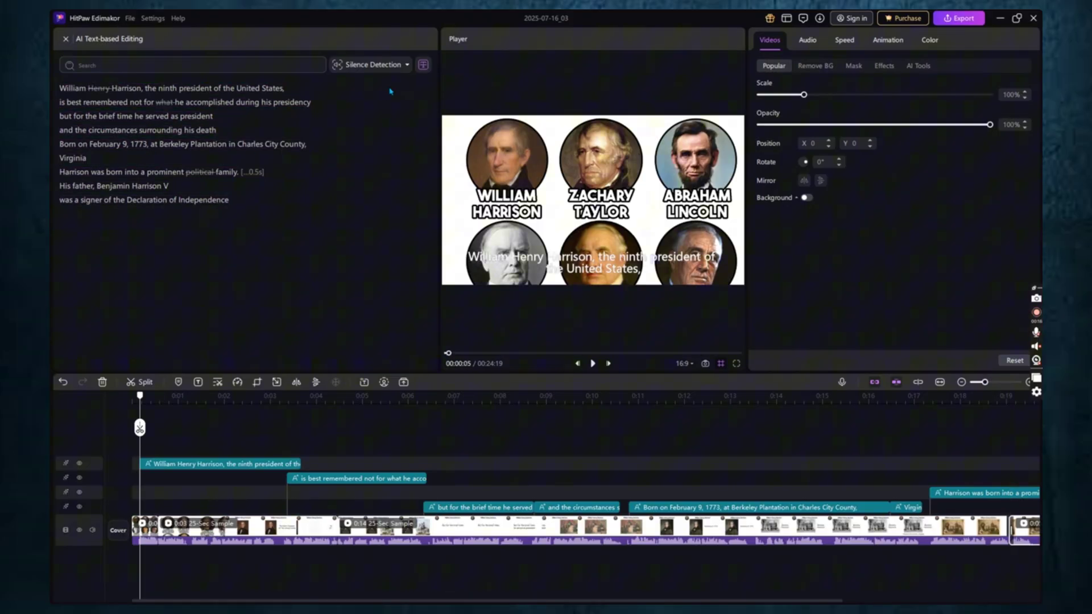
Step: Remove silences of at least 0.3s, then toggle Show Deleted Text off and on
left_click(373, 64)
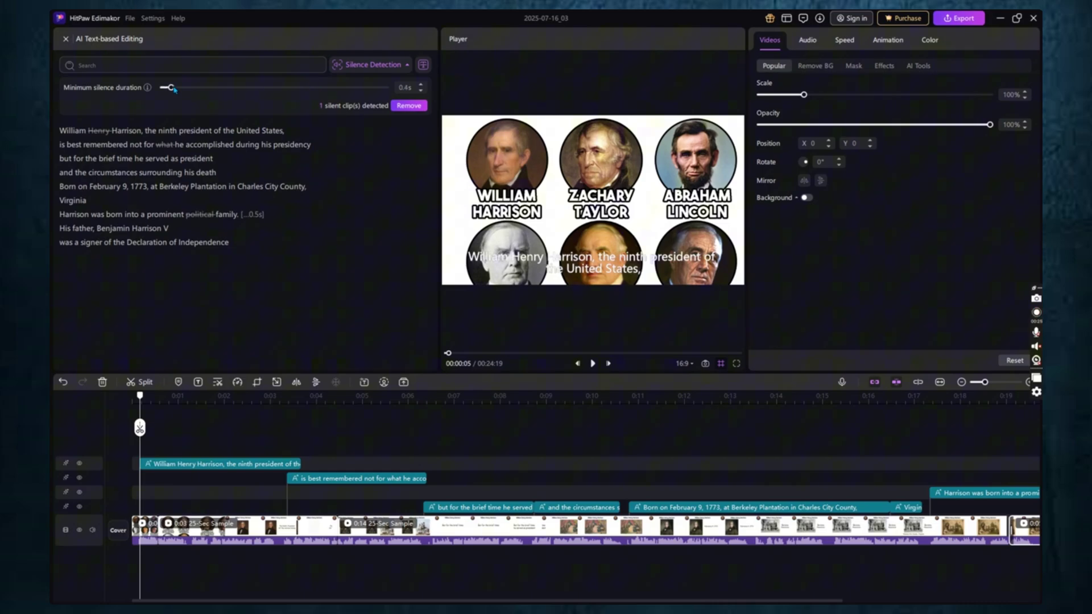
mouse_move(171, 87)
left_mouse_down()
mouse_move(266, 88)
mouse_move(163, 90)
left_mouse_up()
left_click(407, 106)
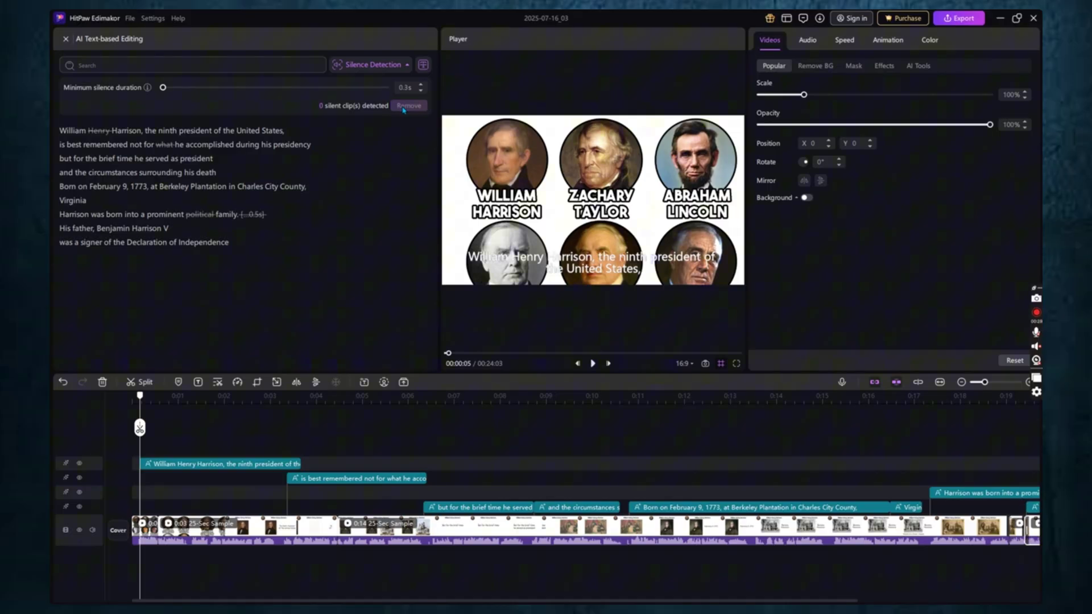
left_click(422, 65)
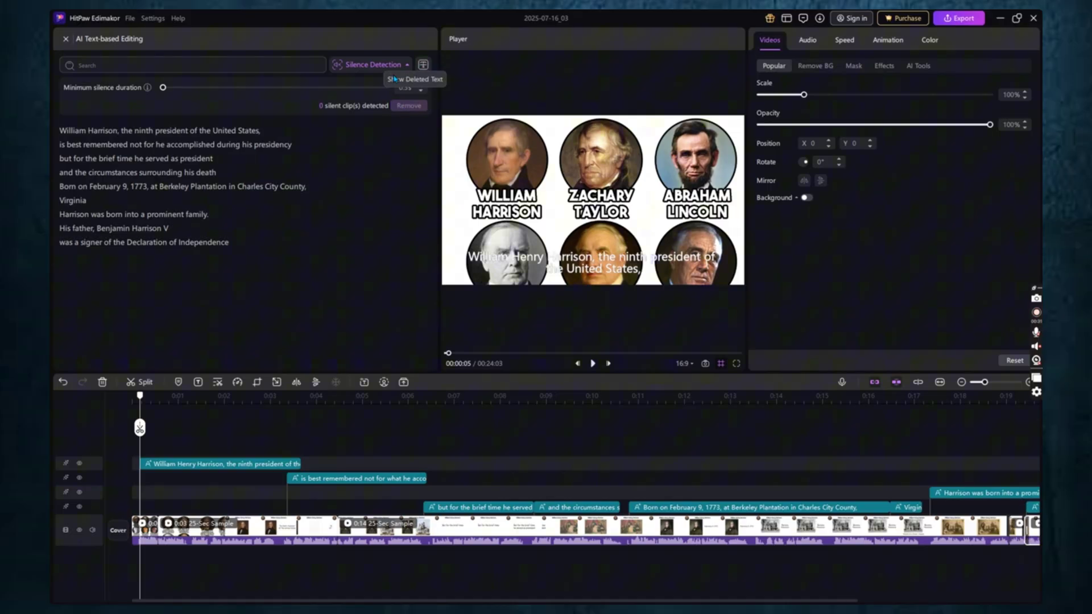
left_click(423, 65)
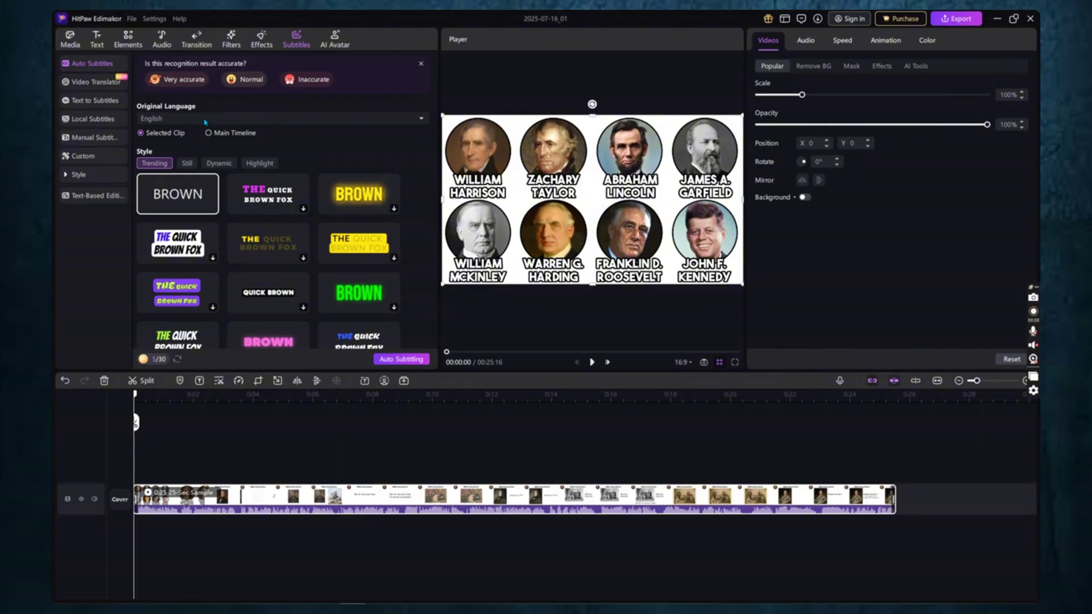
left_click(285, 113)
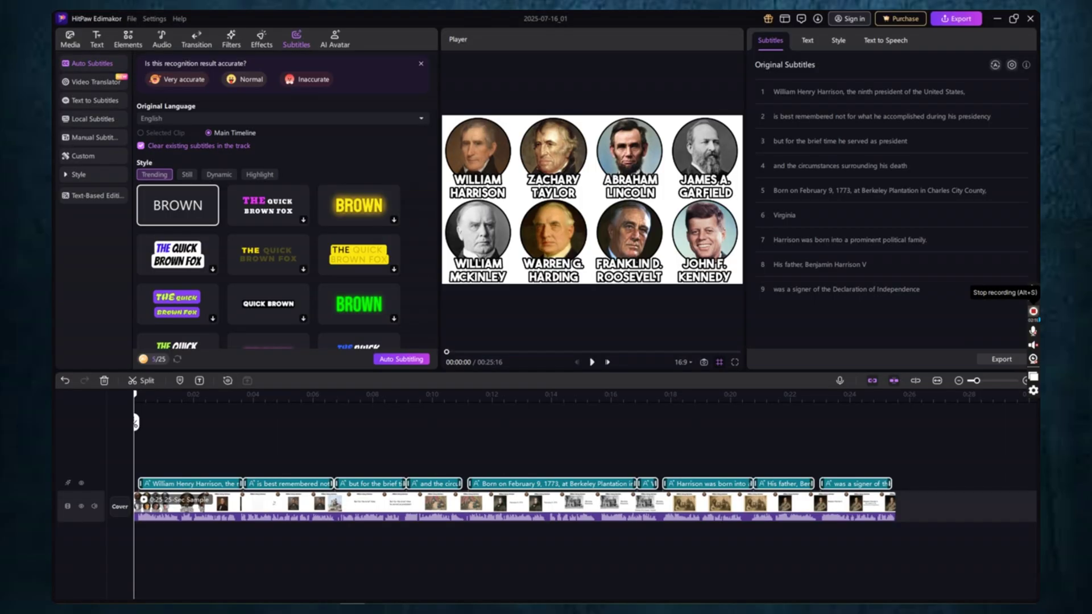
left_click(301, 484)
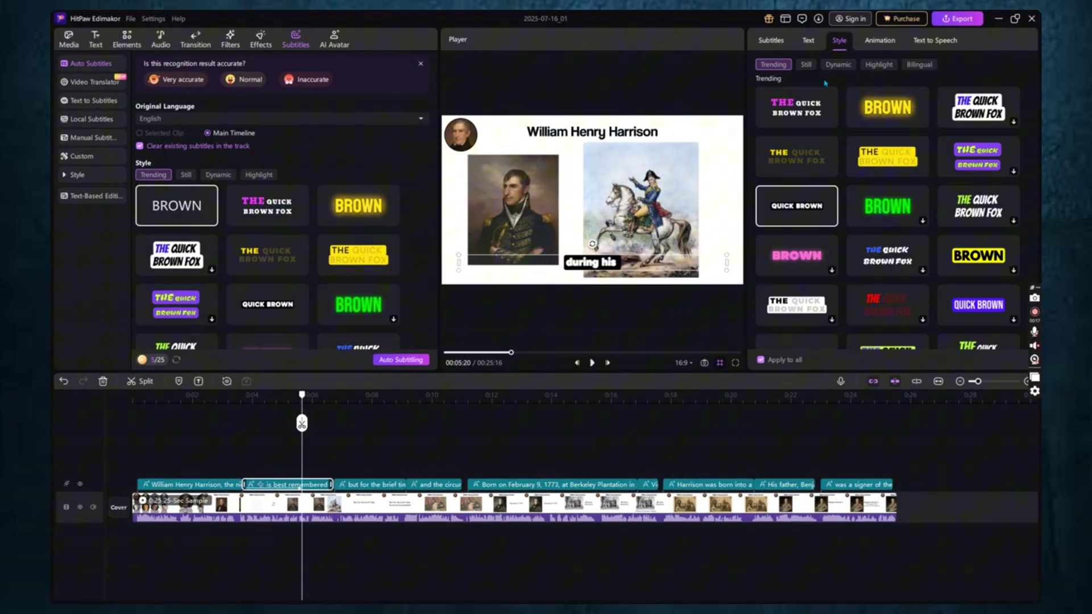
left_click(808, 40)
left_click(880, 40)
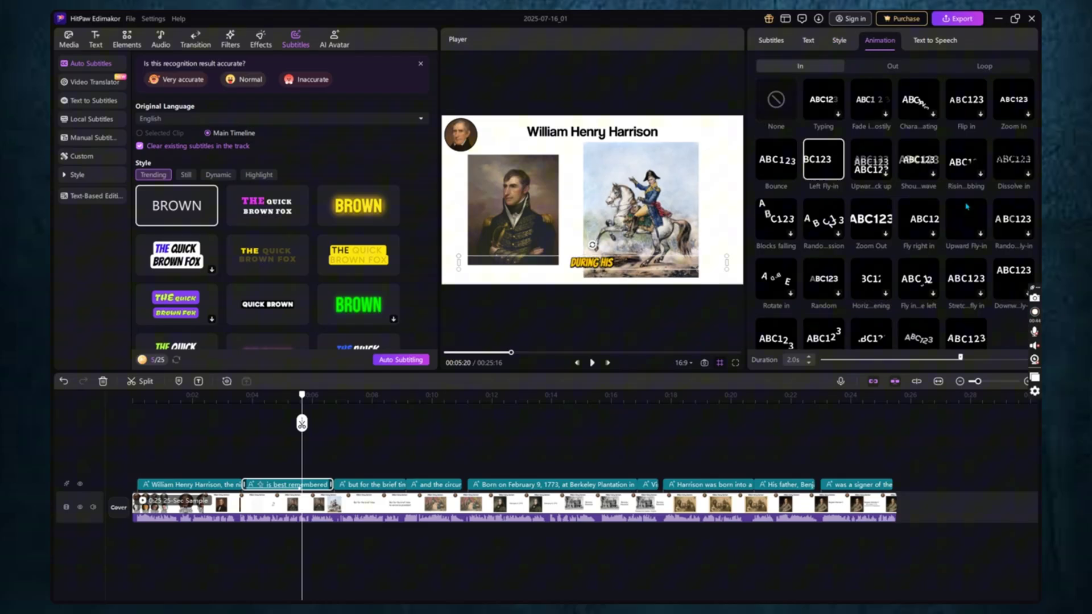
scroll(967, 228, "down", 1)
left_click(935, 40)
left_click(776, 83)
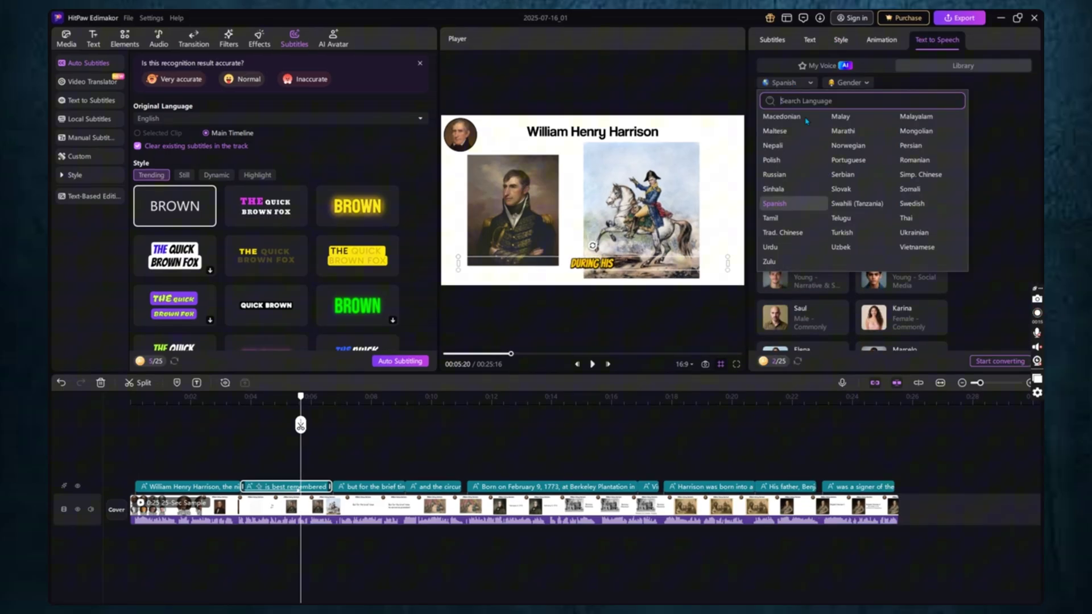
scroll(803, 132, "up", 2)
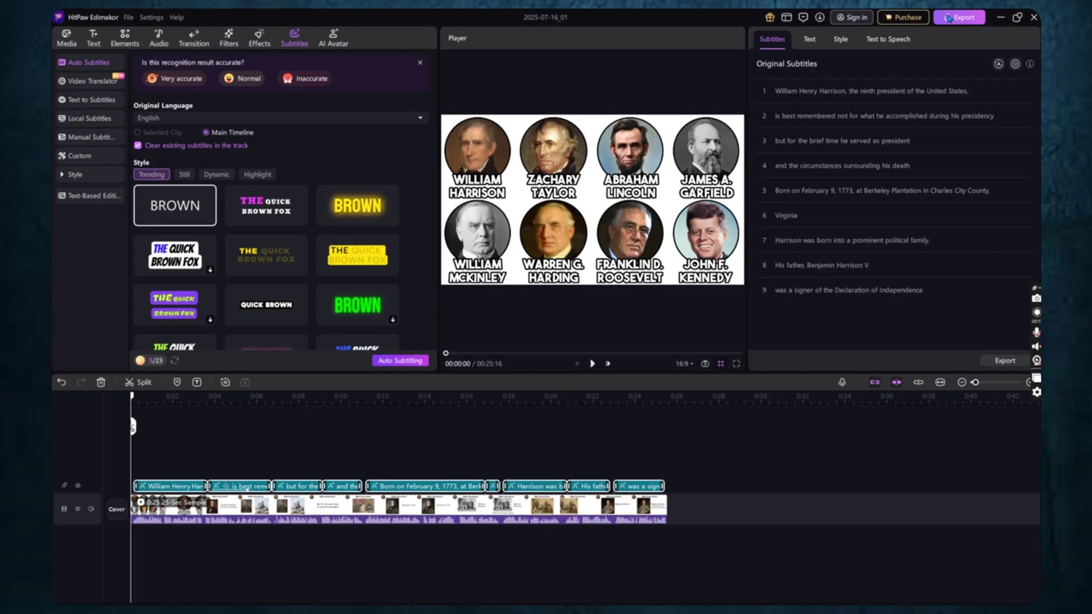
left_click(959, 18)
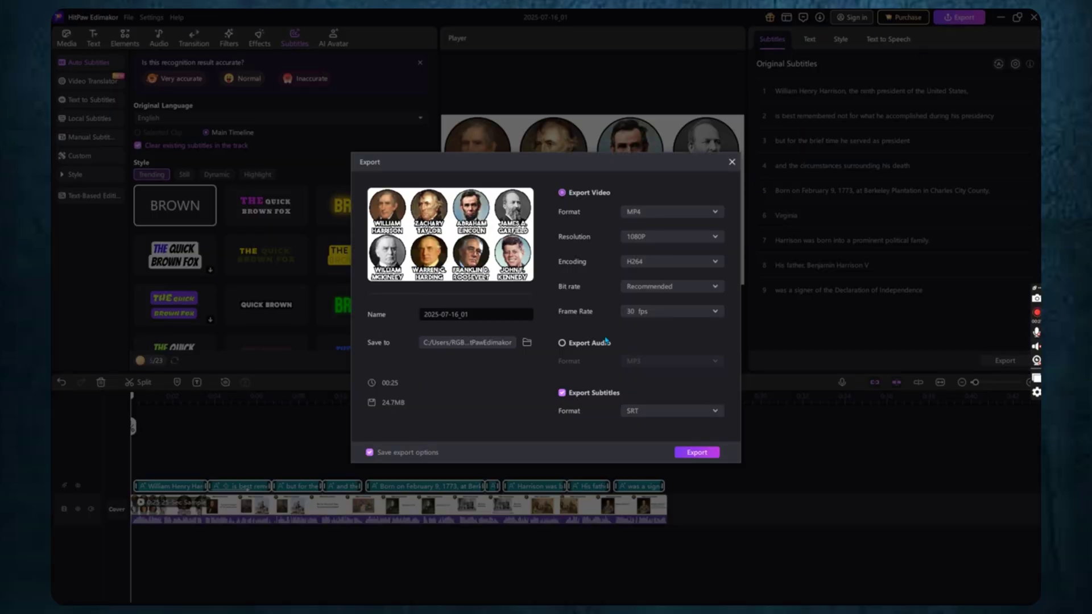
left_click(562, 393)
left_click(671, 411)
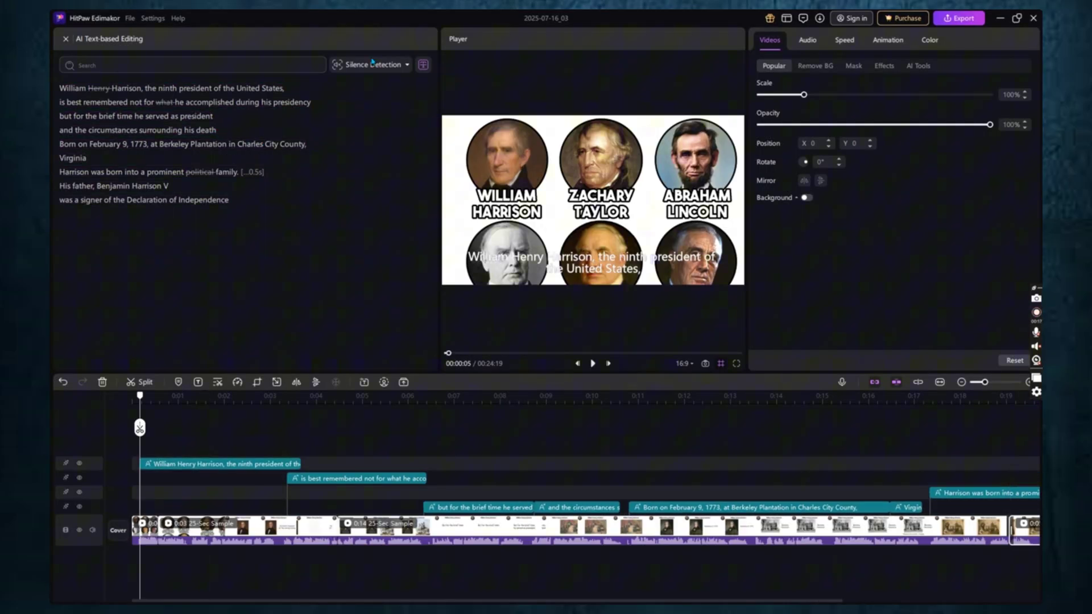
left_click(372, 65)
left_click(423, 64)
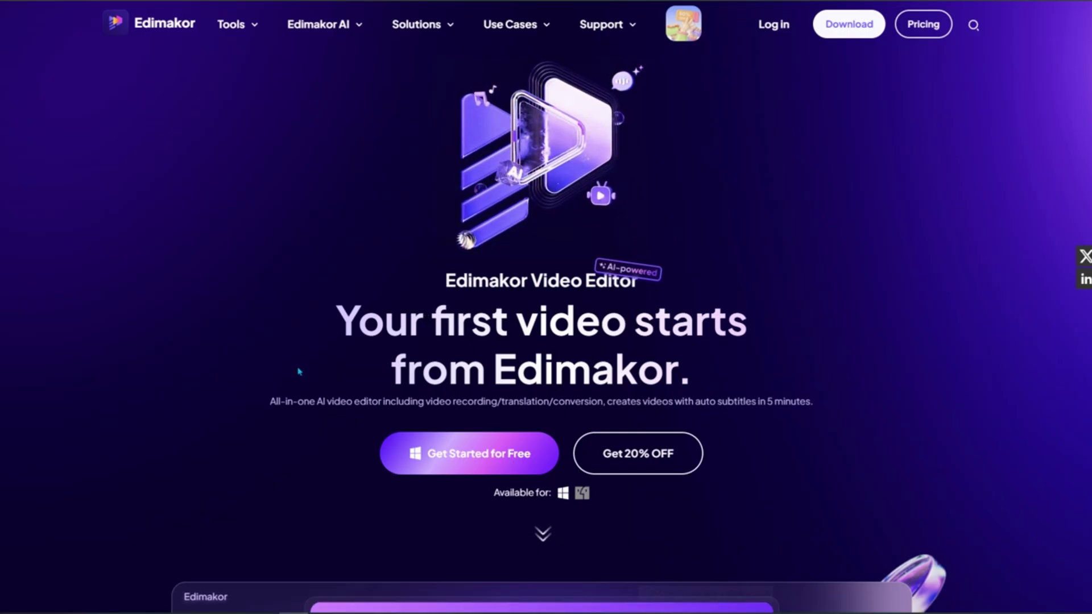
Step: Scroll the Edimakor homepage past the AI feature tabs to the 100+ Video Editing Tools section
scroll(299, 371, "down", 5)
scroll(299, 371, "down", 10)
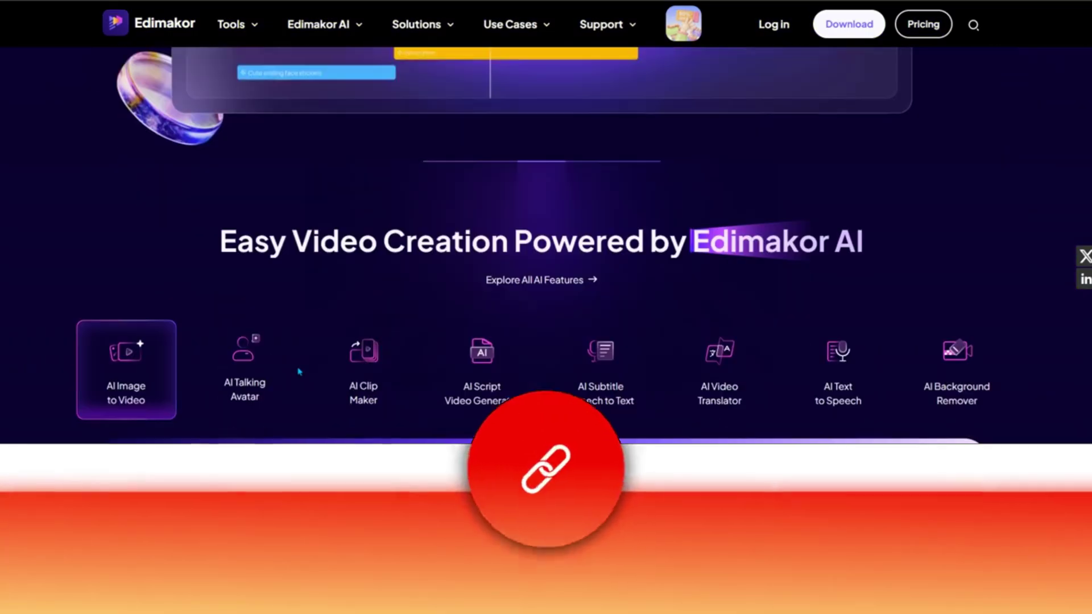
scroll(299, 372, "down", 5)
scroll(299, 371, "up", 5)
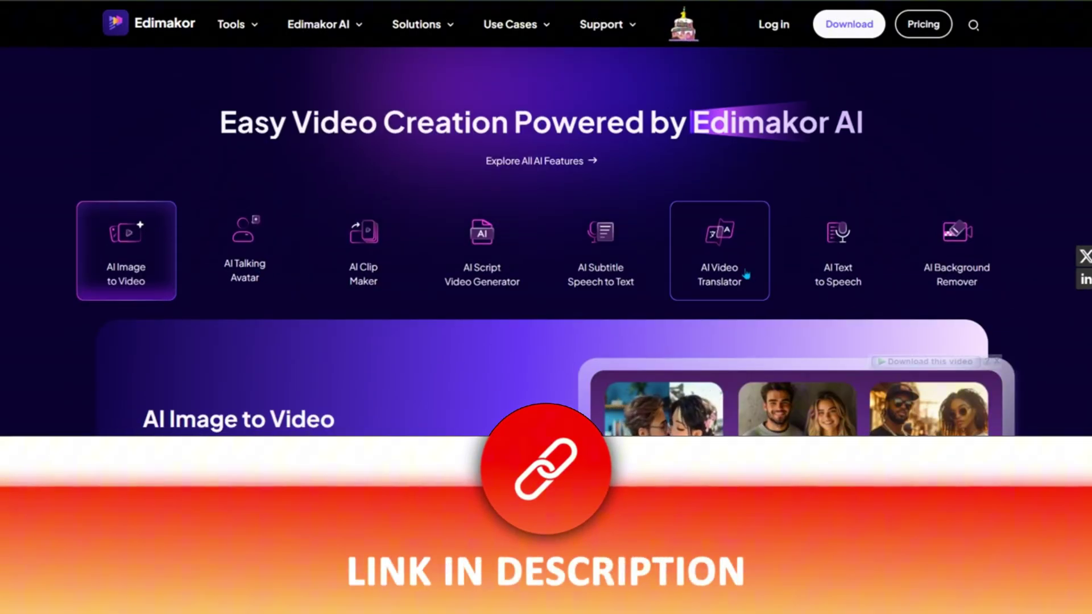
scroll(871, 274, "down", 6)
scroll(862, 374, "down", 12)
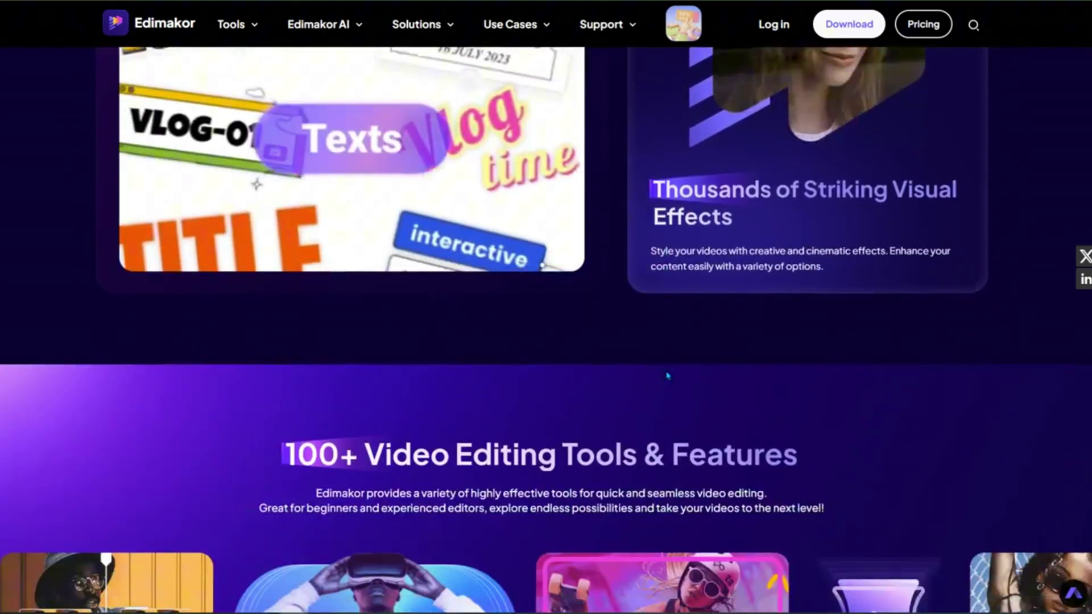
scroll(668, 375, "down", 2)
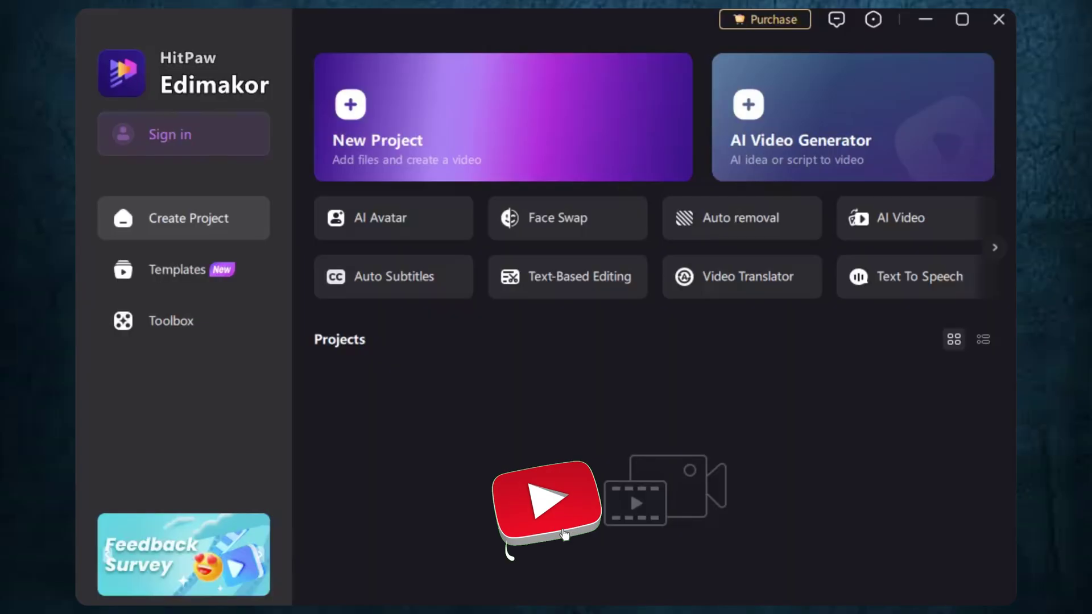